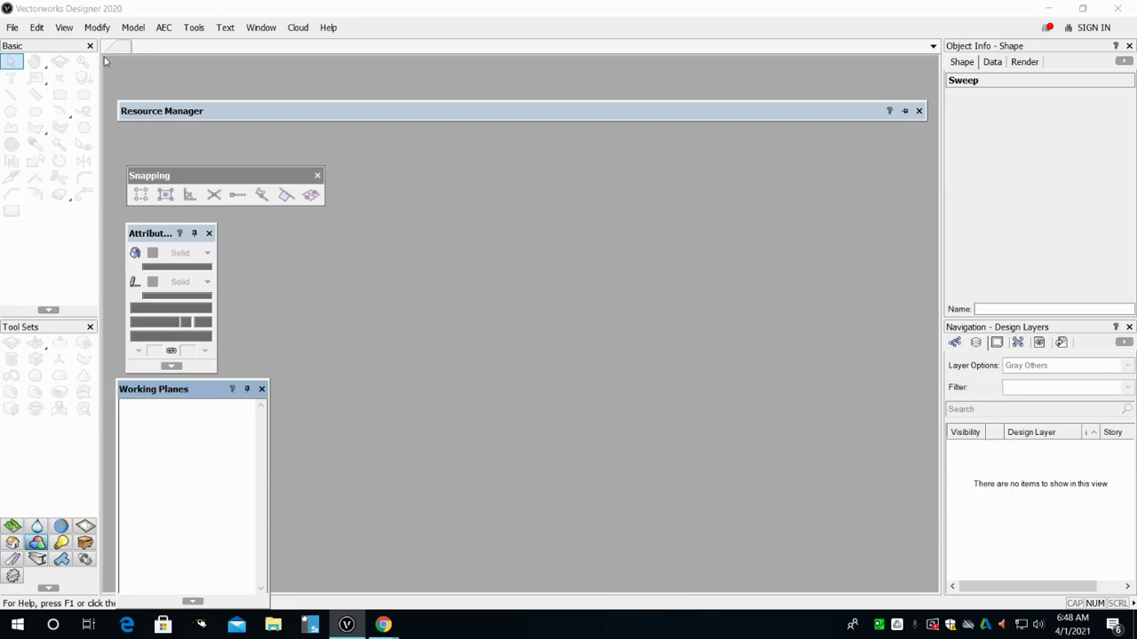
Create a new blank document.
click(12, 26)
click(27, 47)
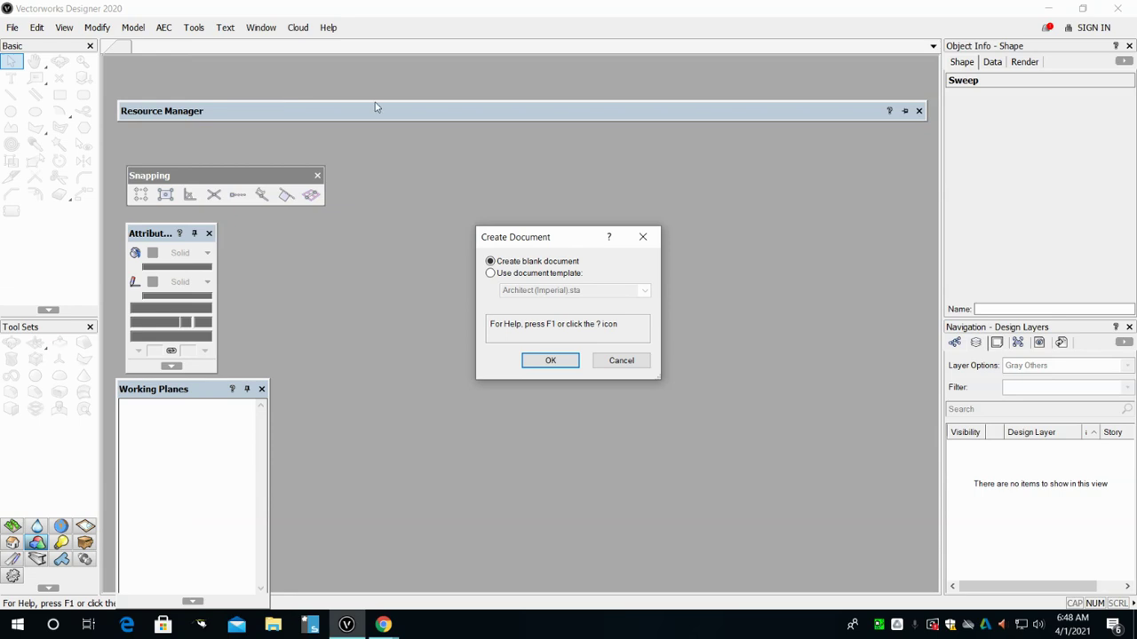
click(554, 364)
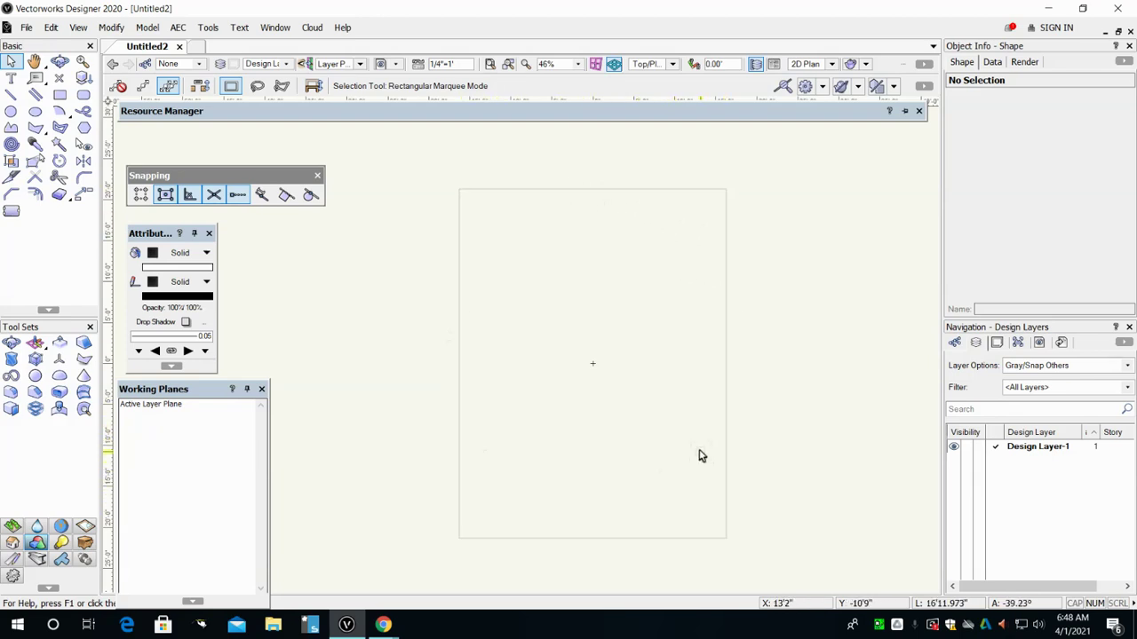
Set the document's printable area to the ASME A size, enabling sizes unavailable in the printer setup.
click(27, 27)
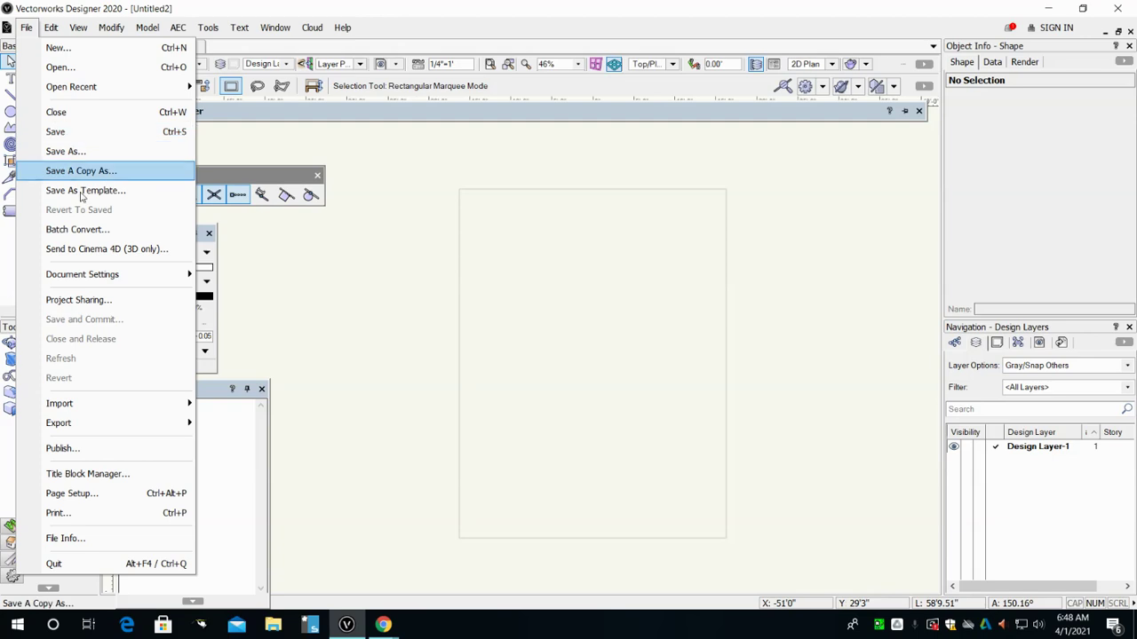
click(81, 501)
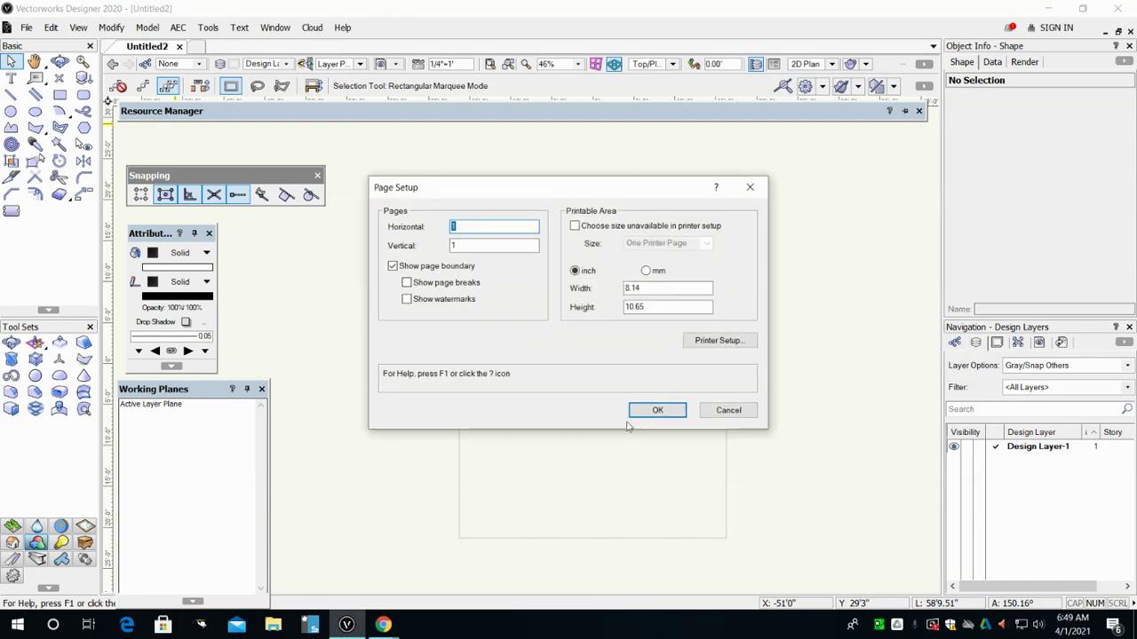
click(574, 227)
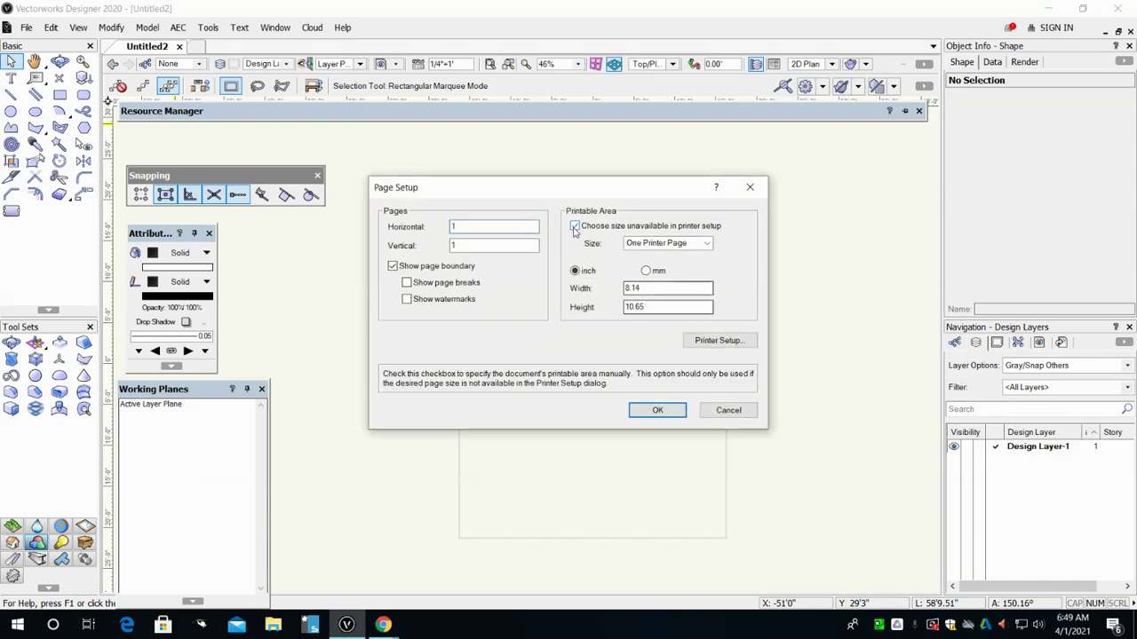
click(664, 242)
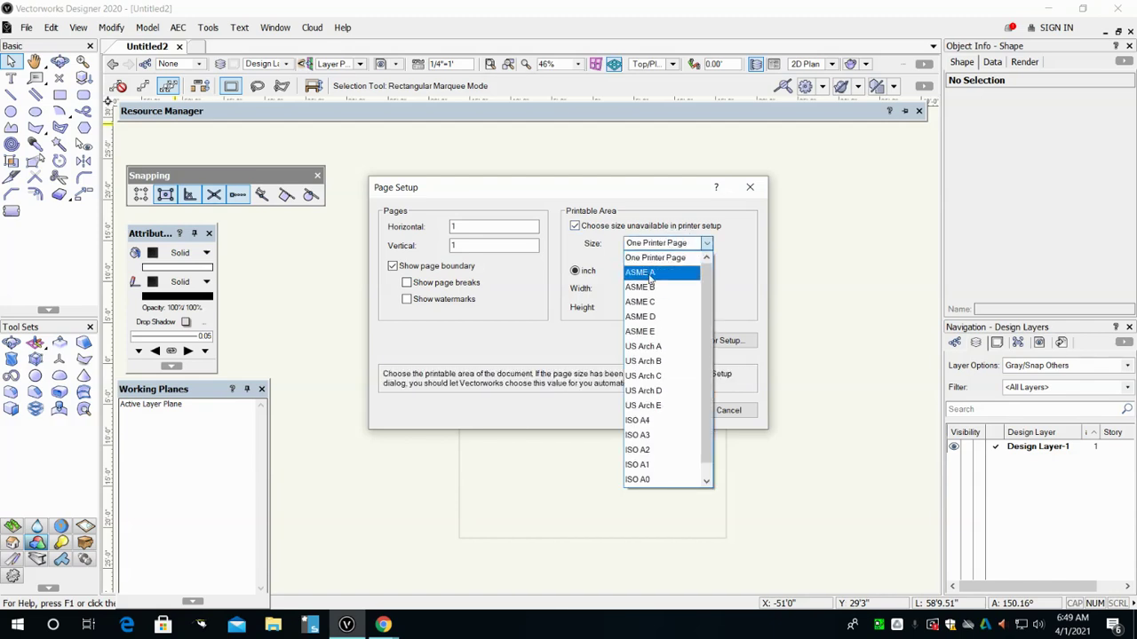
click(649, 272)
click(680, 413)
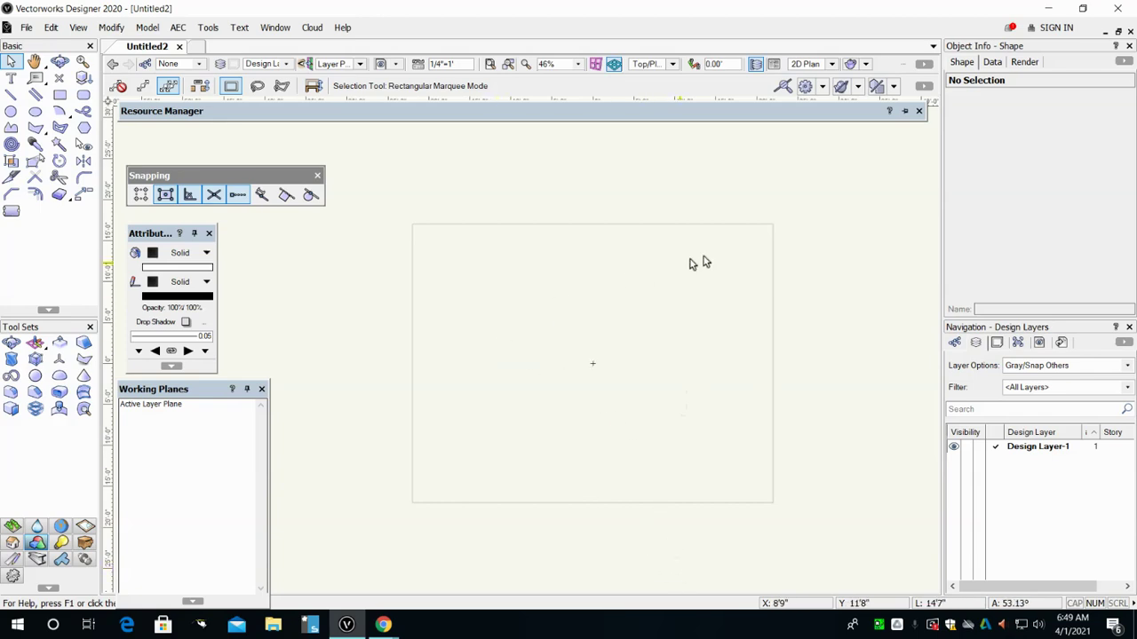
Review the layer scale choices, accept the 1/4" scale, and check which controls the view bar can show.
click(417, 65)
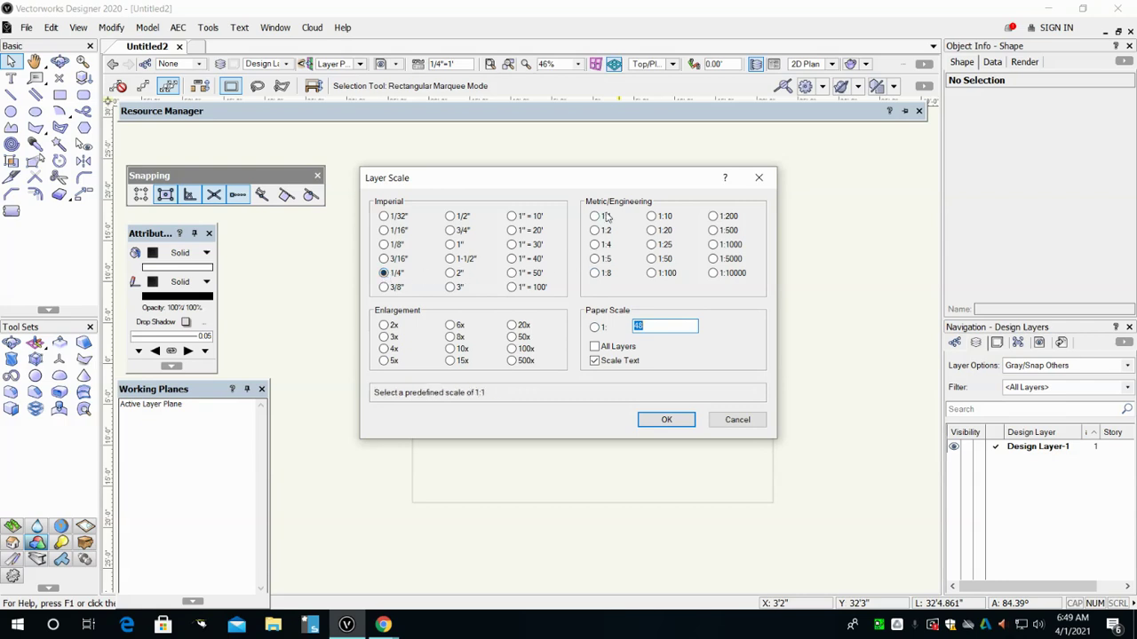
click(664, 419)
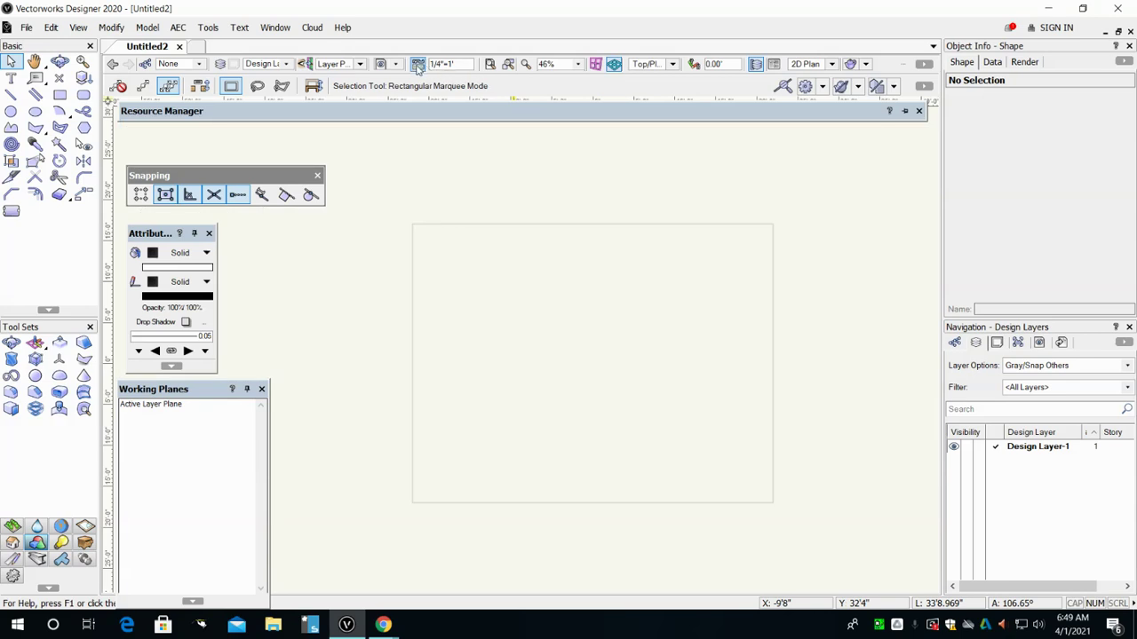
click(924, 67)
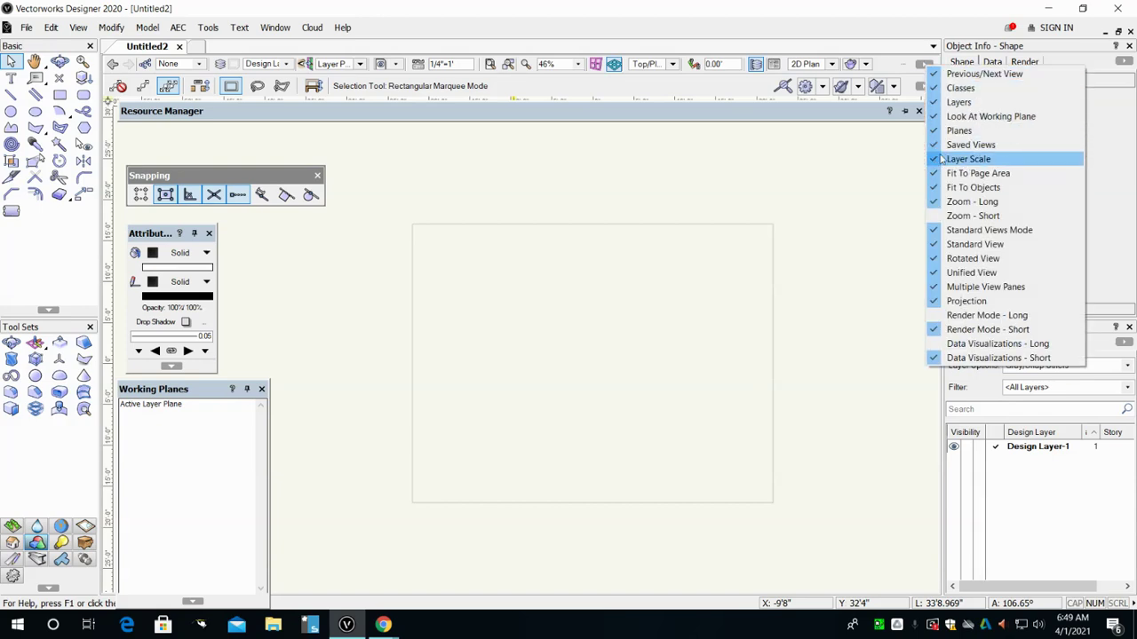
Choose the Top/Plan view and set the active plane to Screen Plane.
click(672, 64)
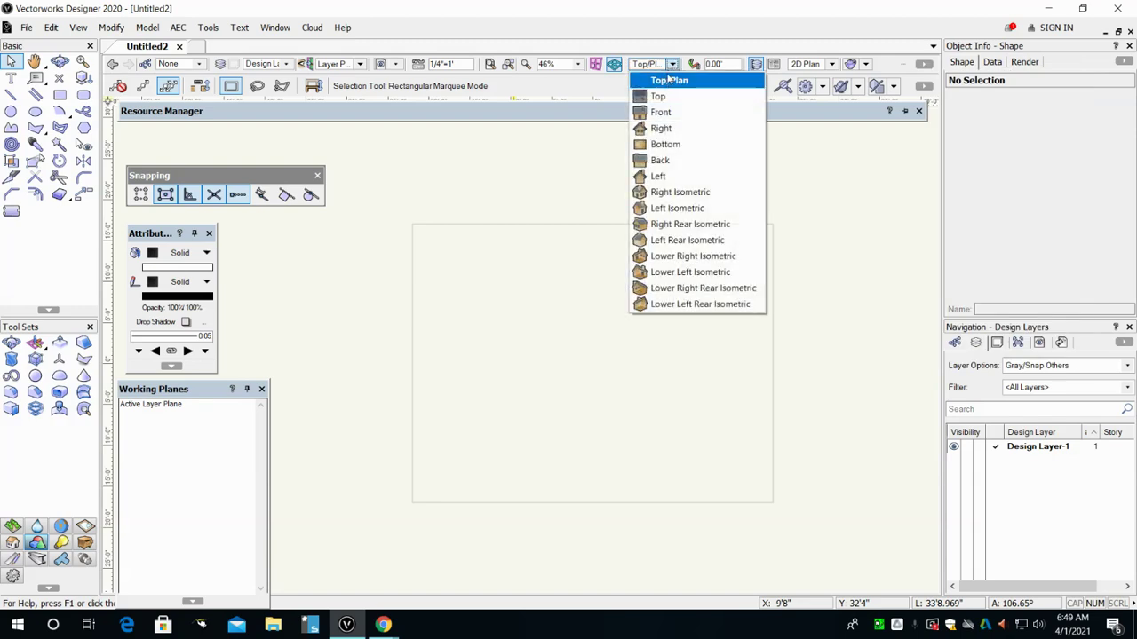
click(669, 80)
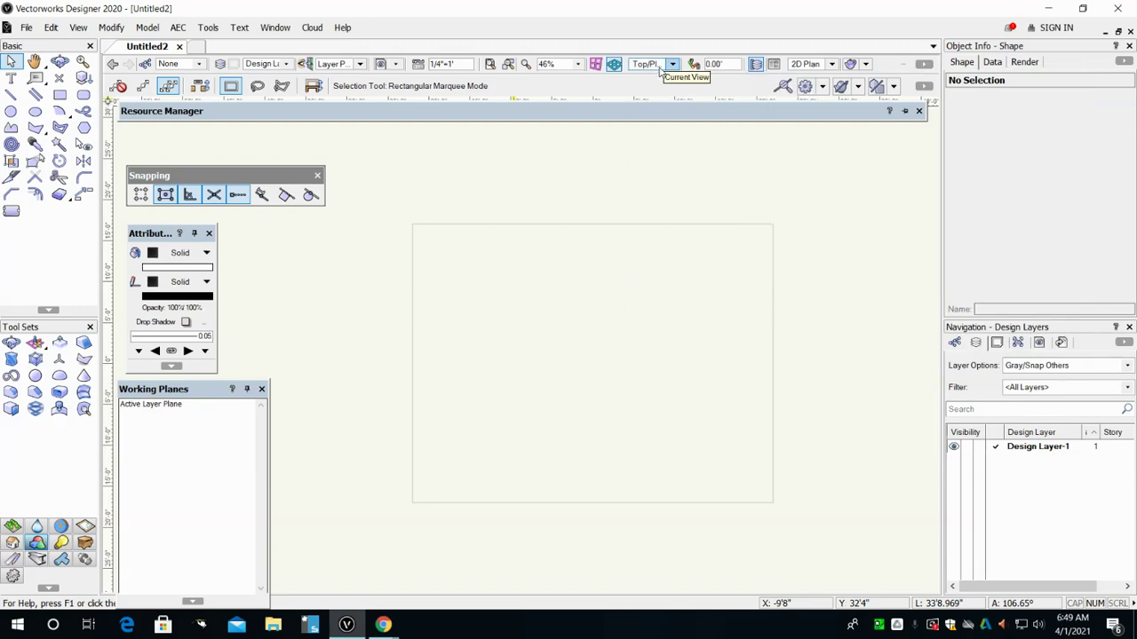
click(358, 64)
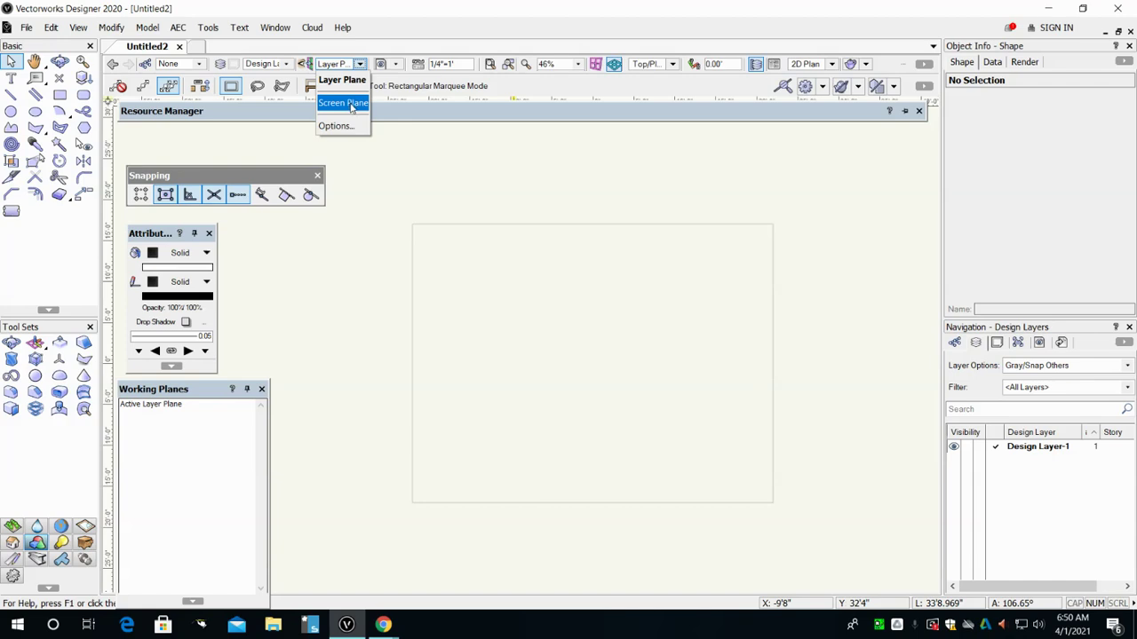
click(342, 103)
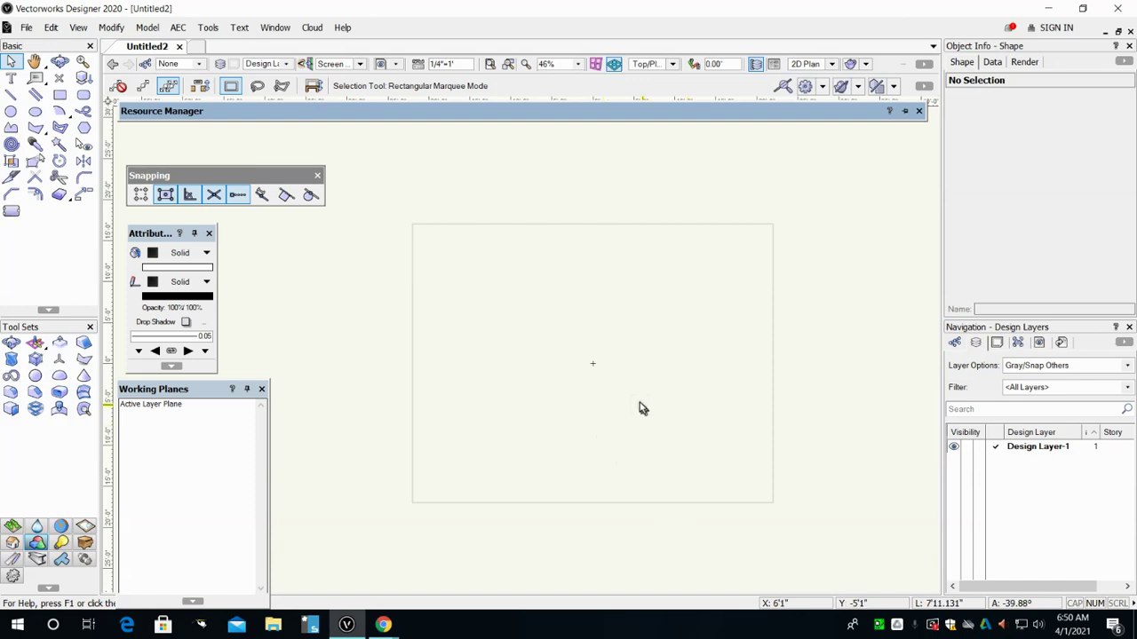
Draw a rectangle about 49'6" by 29'3" over the page area and set its height to 500'.
click(59, 95)
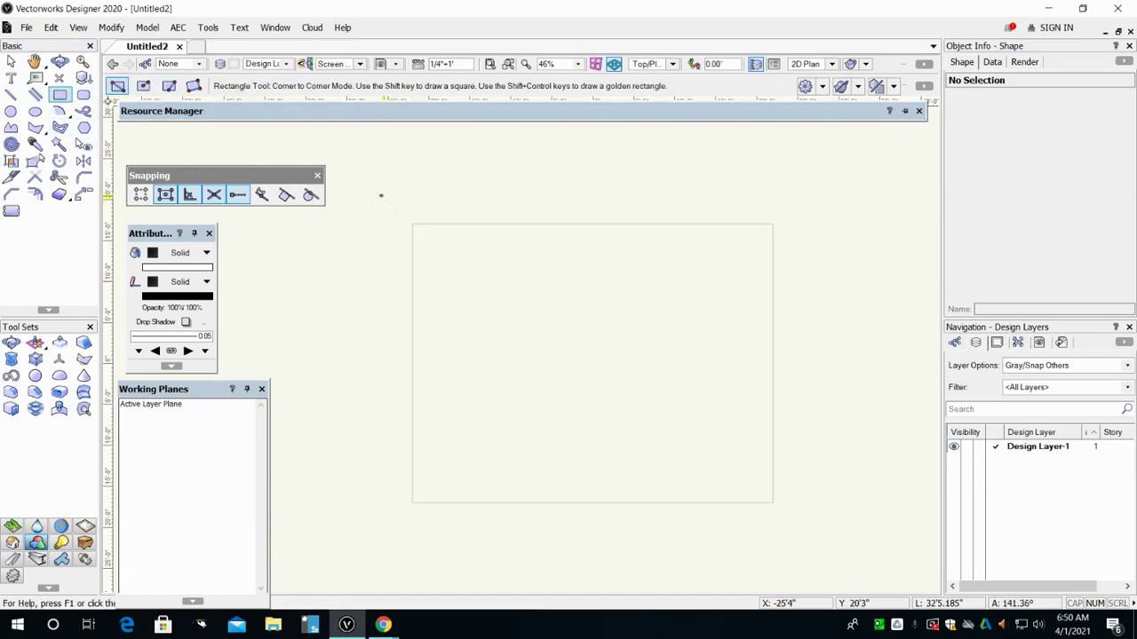
drag(367, 193, 772, 433)
click(1023, 139)
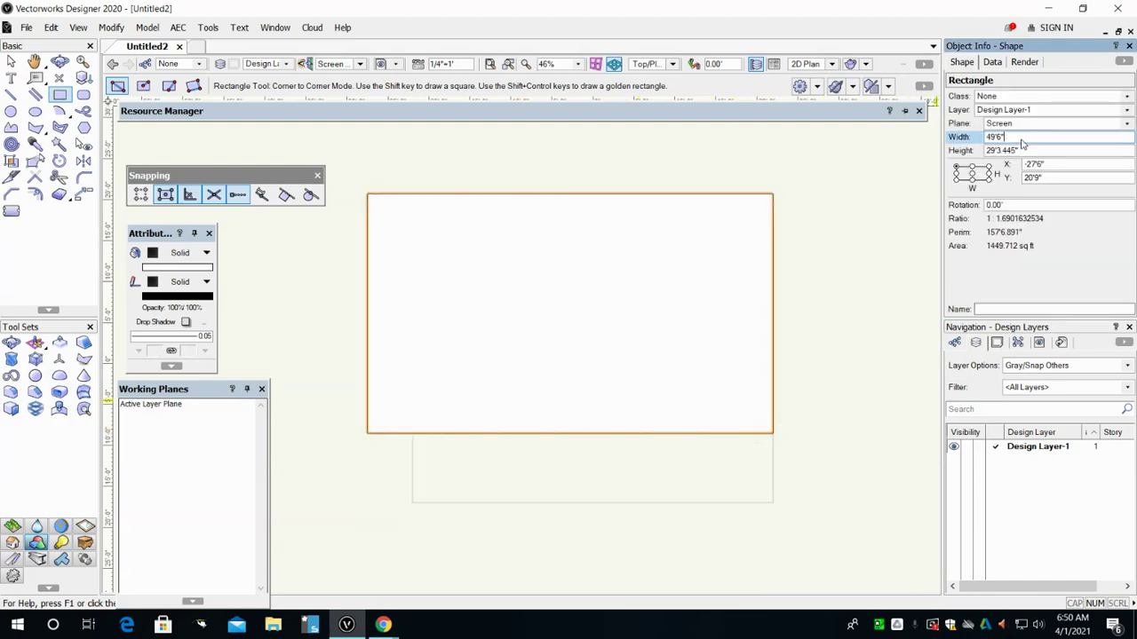
text(500')
key(Tab)
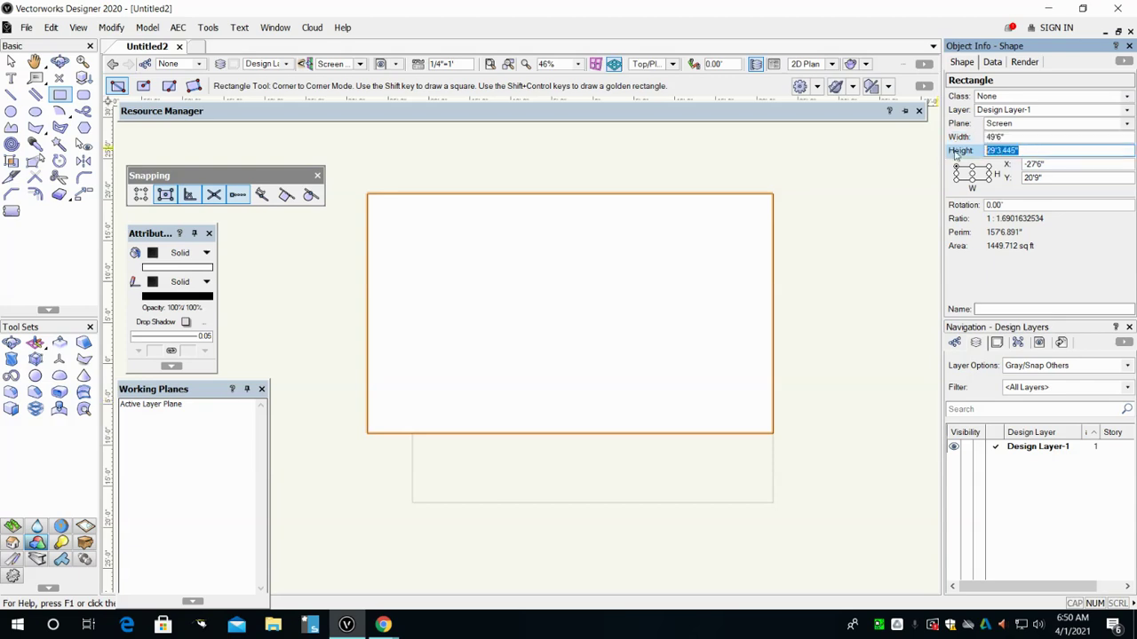
text(500)
key(Return)
Position the rectangle by its center point at X 0 and Y 0.
click(972, 175)
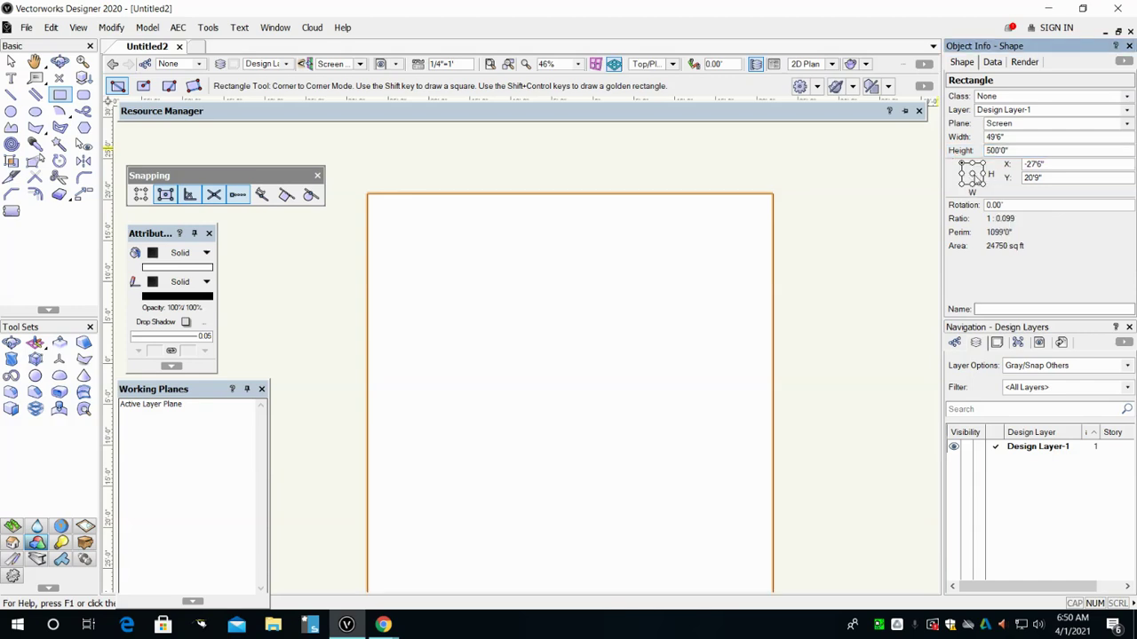
click(973, 174)
click(1005, 162)
text(0)
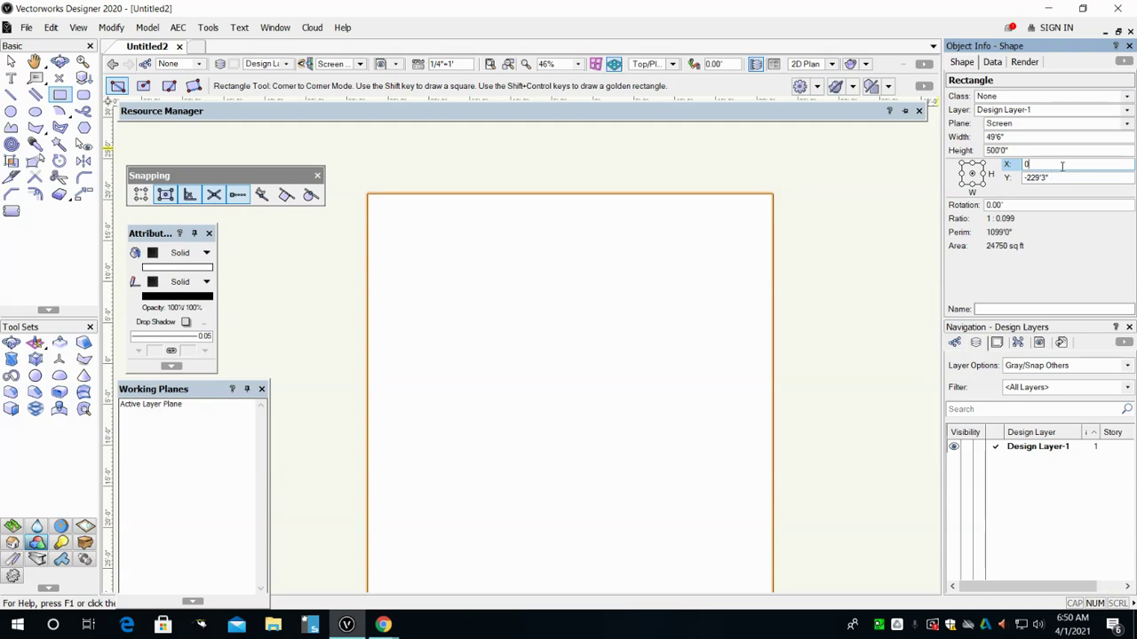
click(1063, 178)
double_click(1063, 178)
text(0)
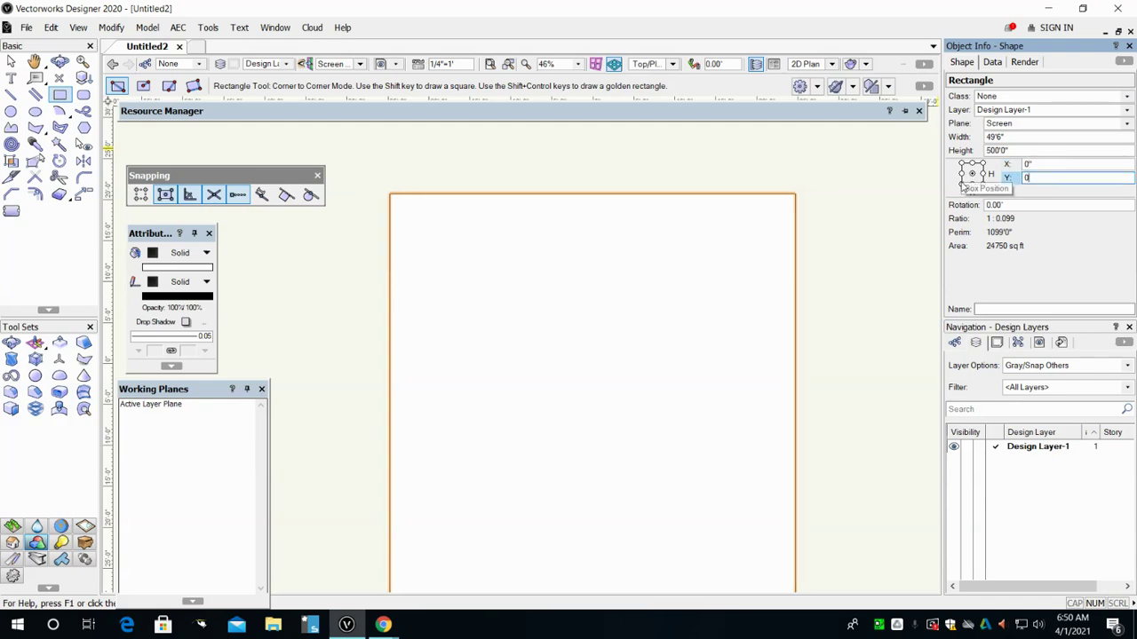
key(Return)
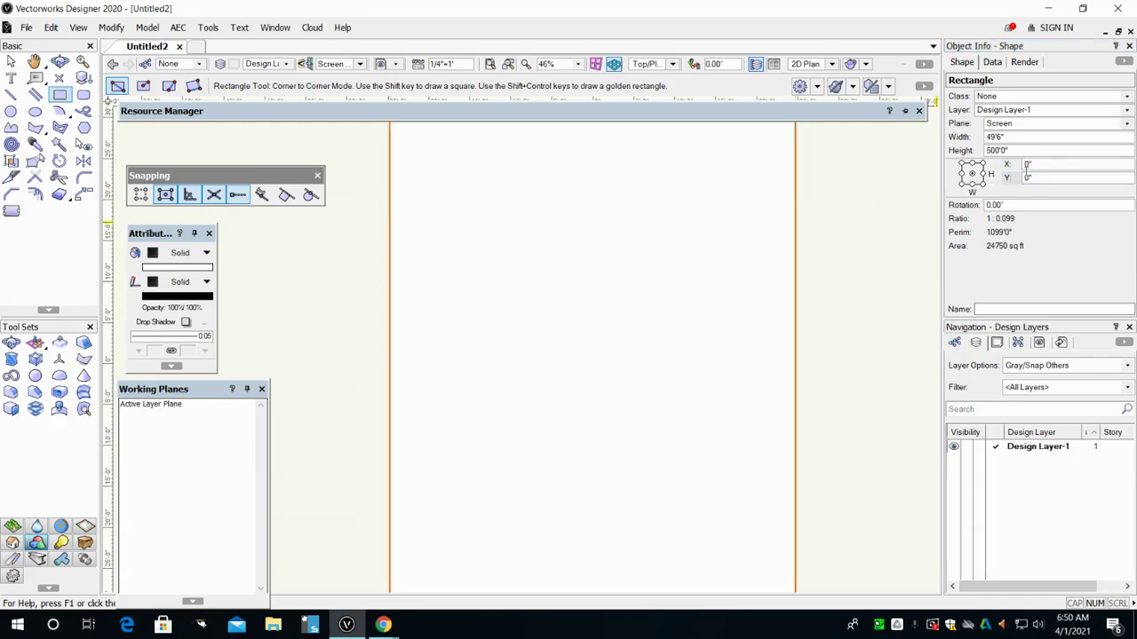
Set the rectangle's width to 500'.
double_click(1009, 138)
text(5)
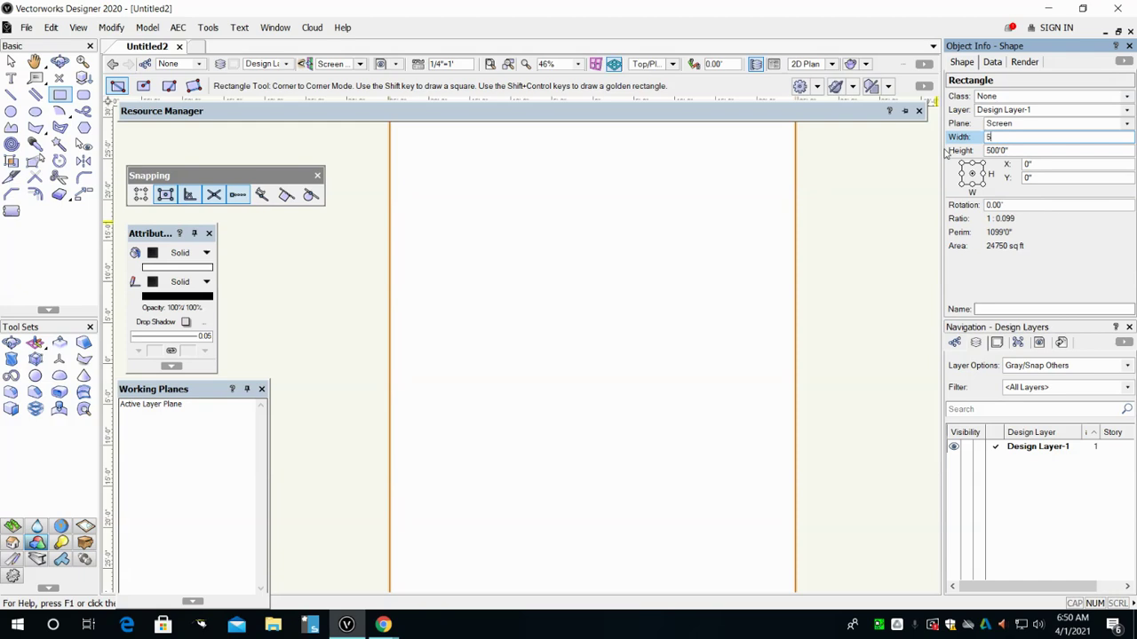
text(00')
key(Return)
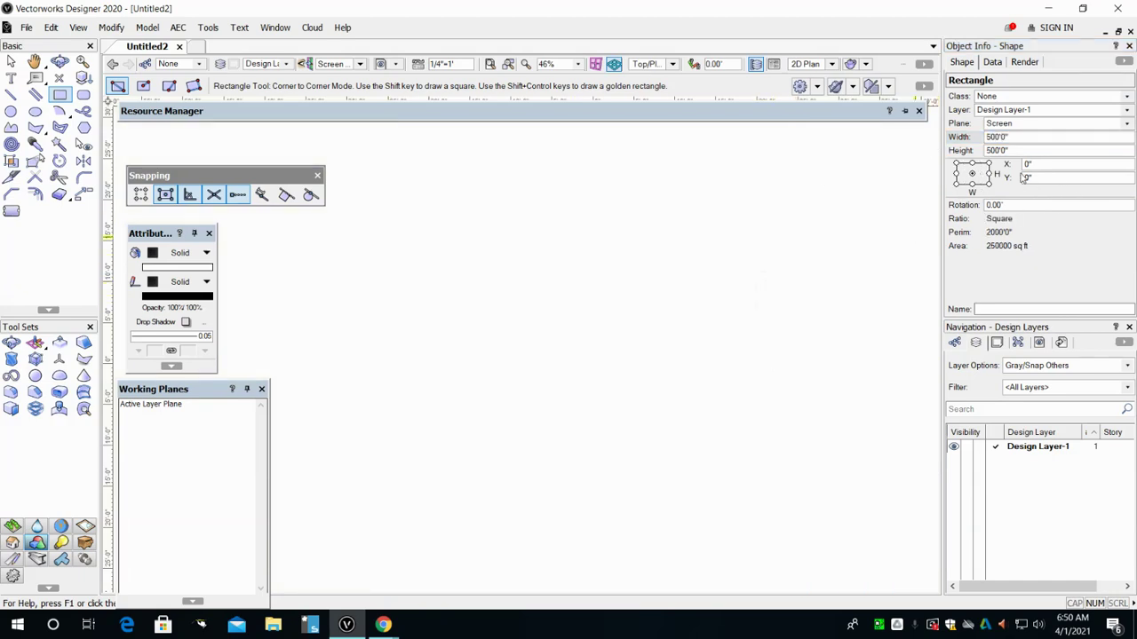
scroll(691, 334, down, 8)
middle_drag(724, 363, 625, 377)
scroll(625, 377, up, 2)
click(778, 372)
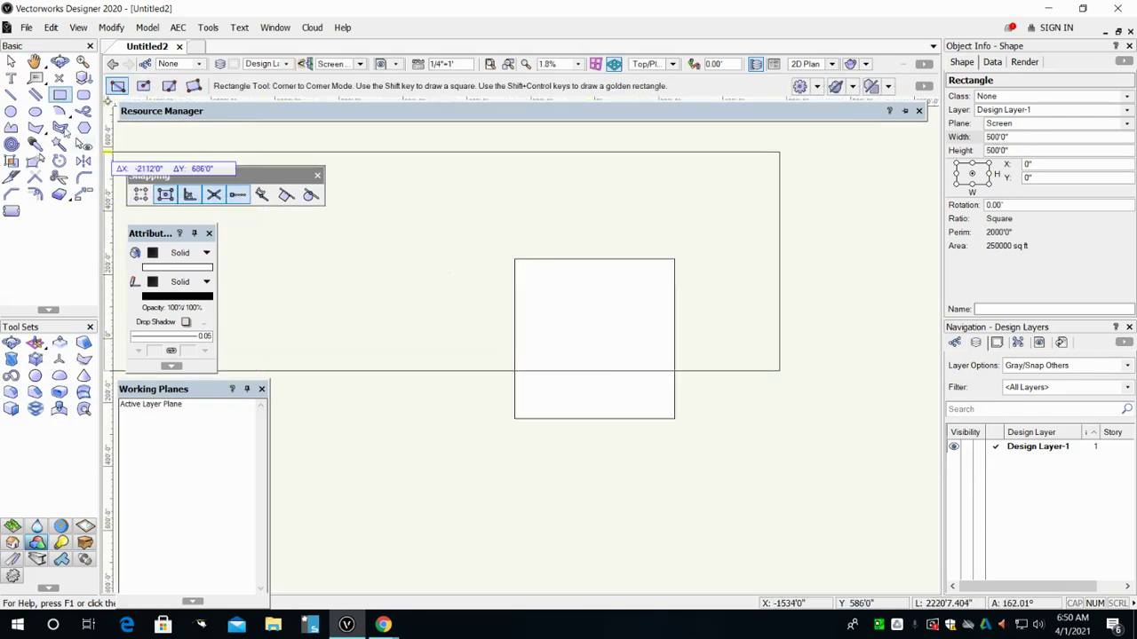
click(12, 62)
scroll(568, 316, up, 6)
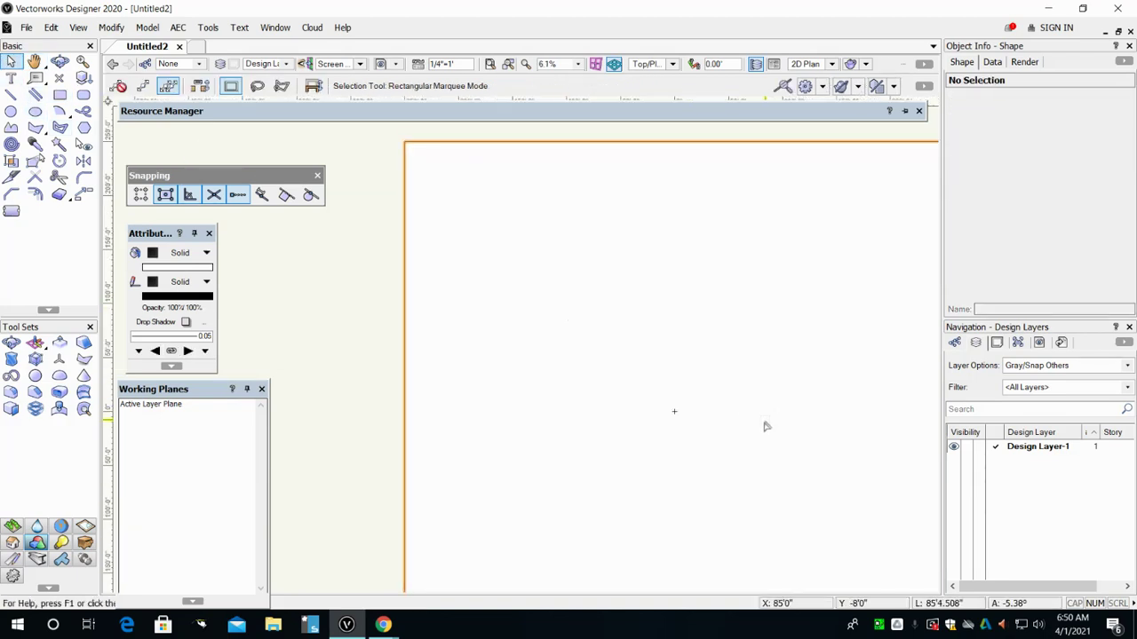
scroll(462, 330, down, 6)
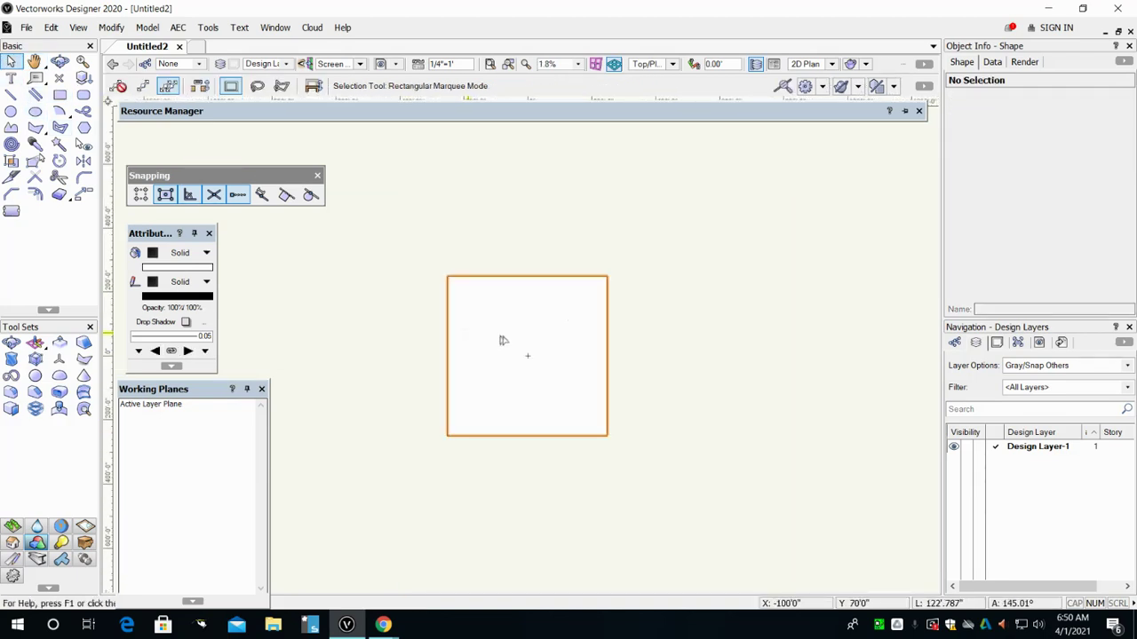
Select the 500' square and set both its pen and fill colors to green.
click(604, 355)
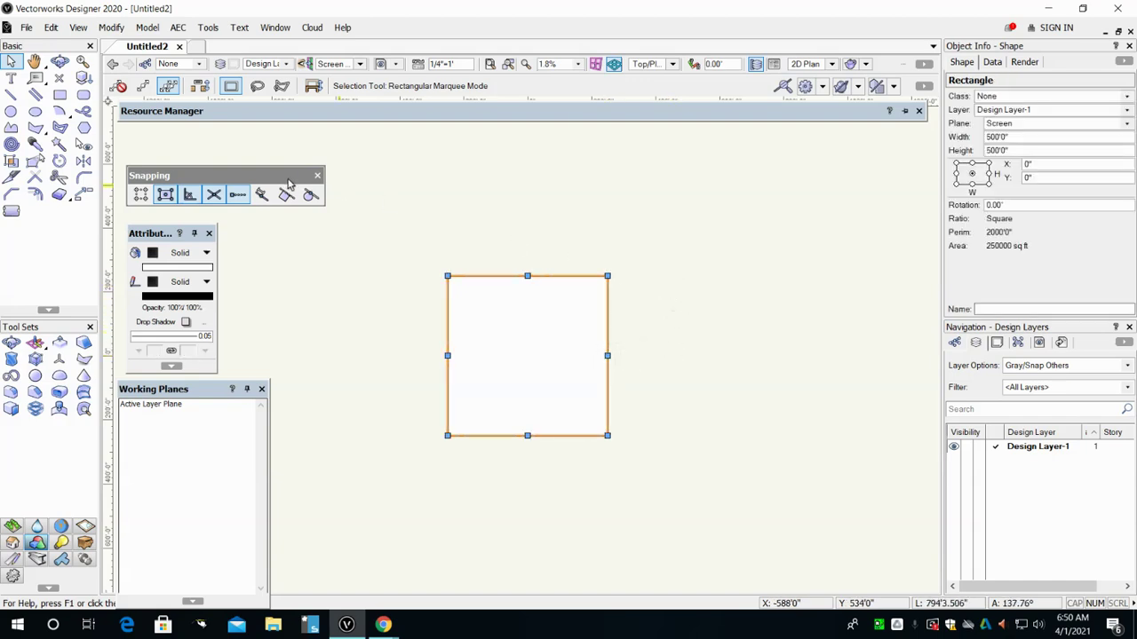
click(194, 297)
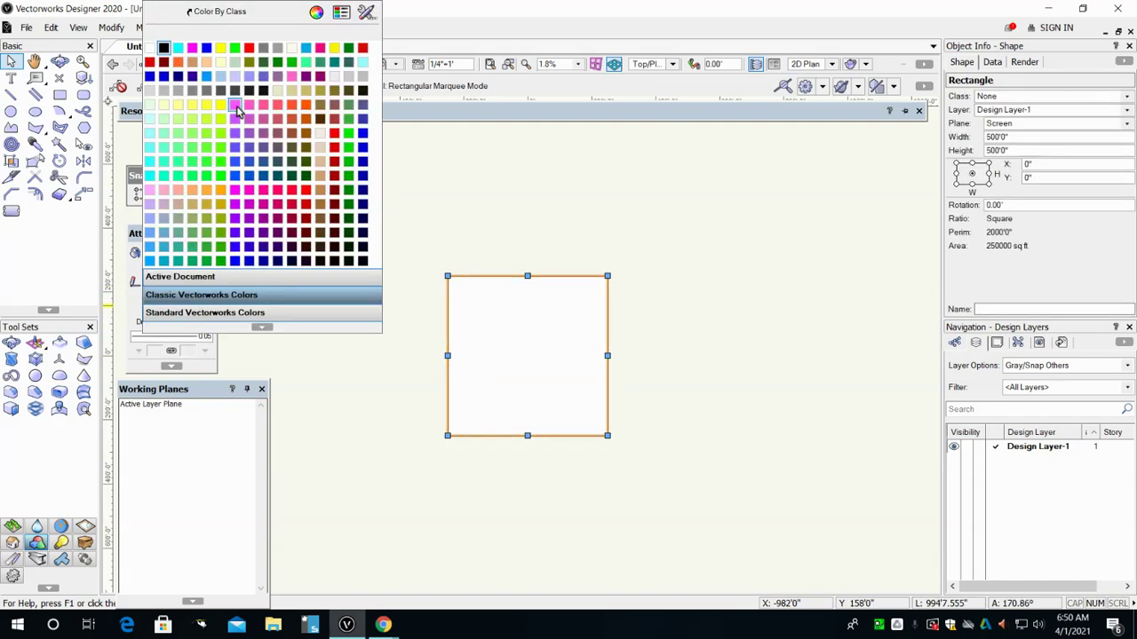
click(291, 63)
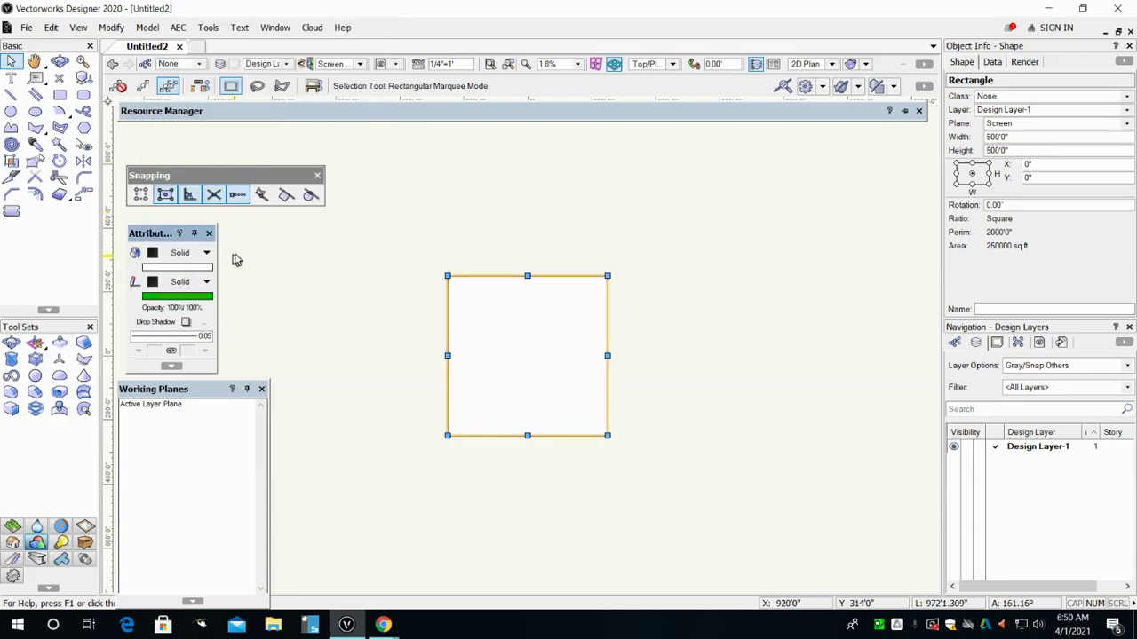
click(198, 268)
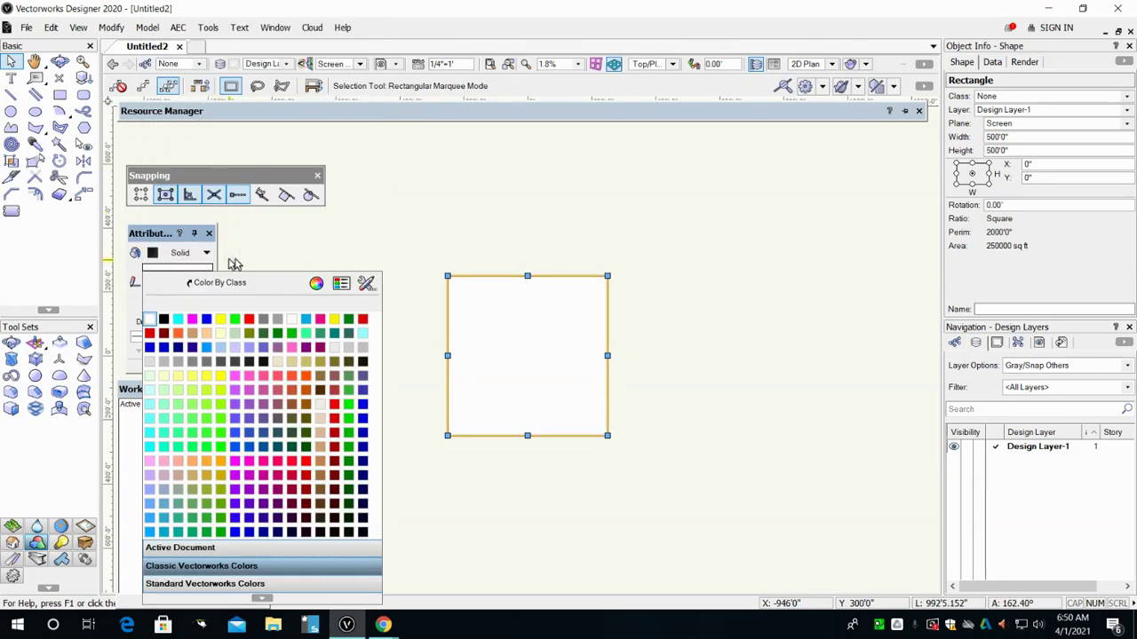
click(295, 342)
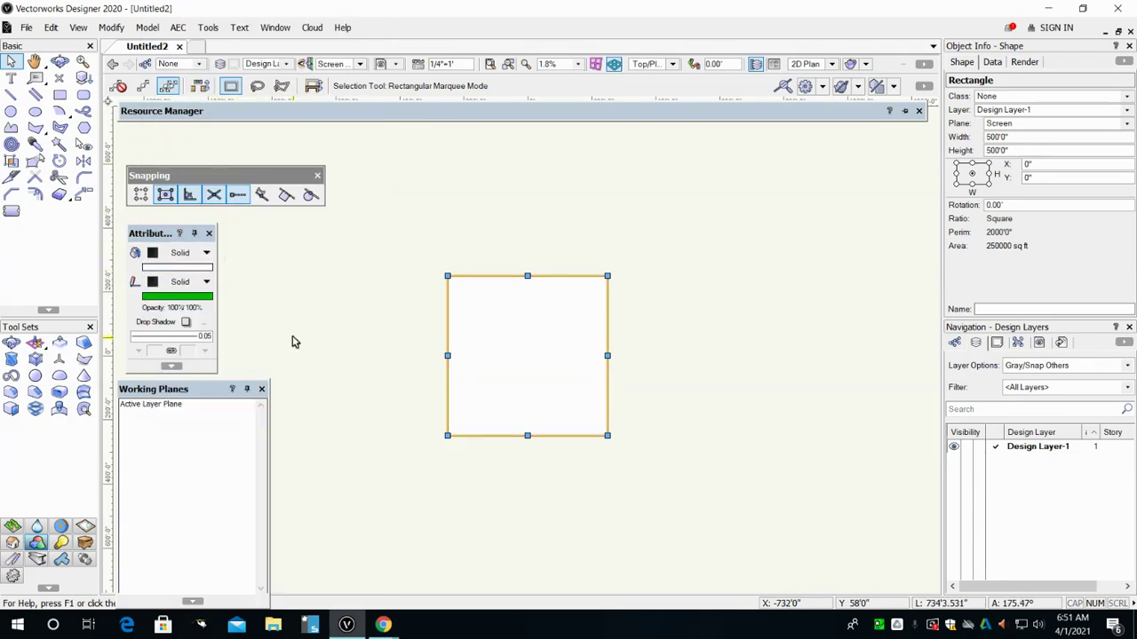
Extrude the green square by 1".
click(149, 28)
click(182, 130)
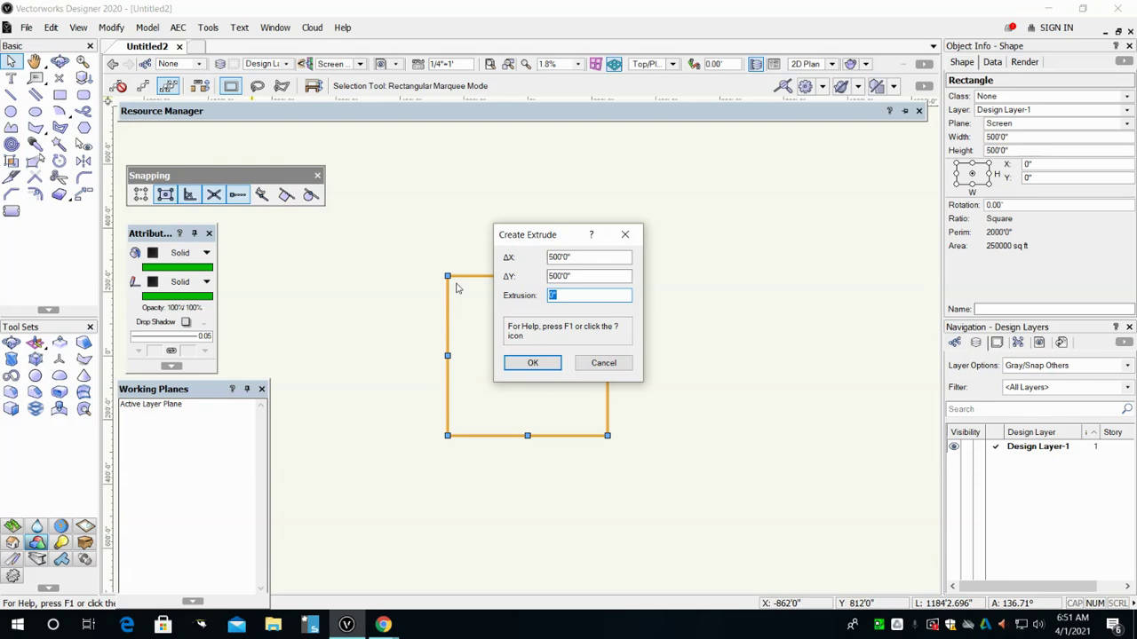
text(1)
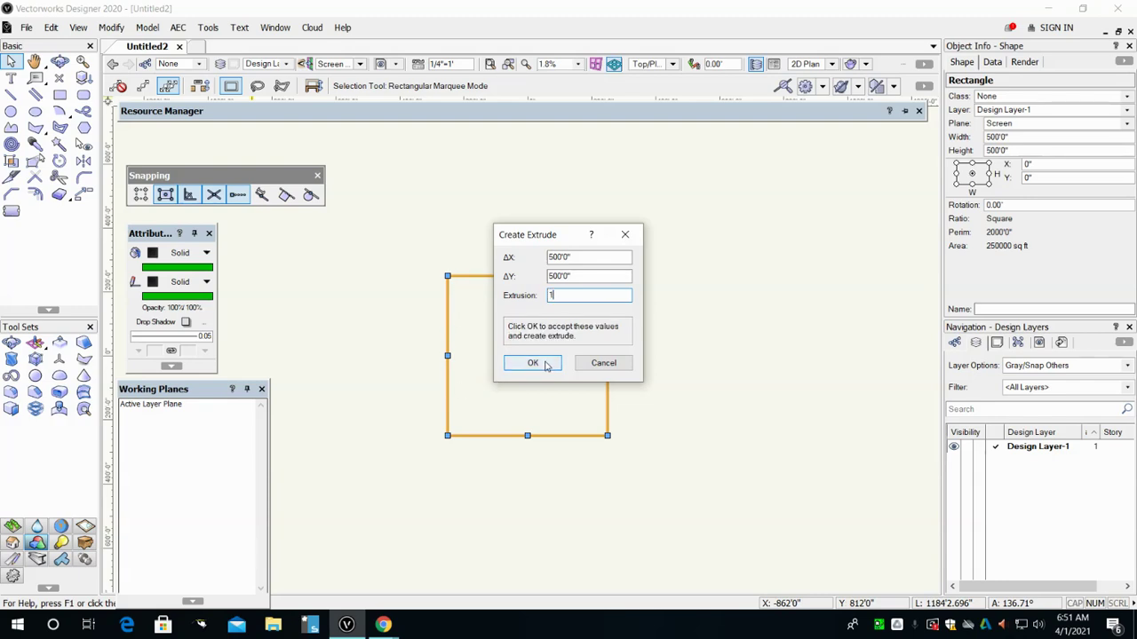
click(533, 363)
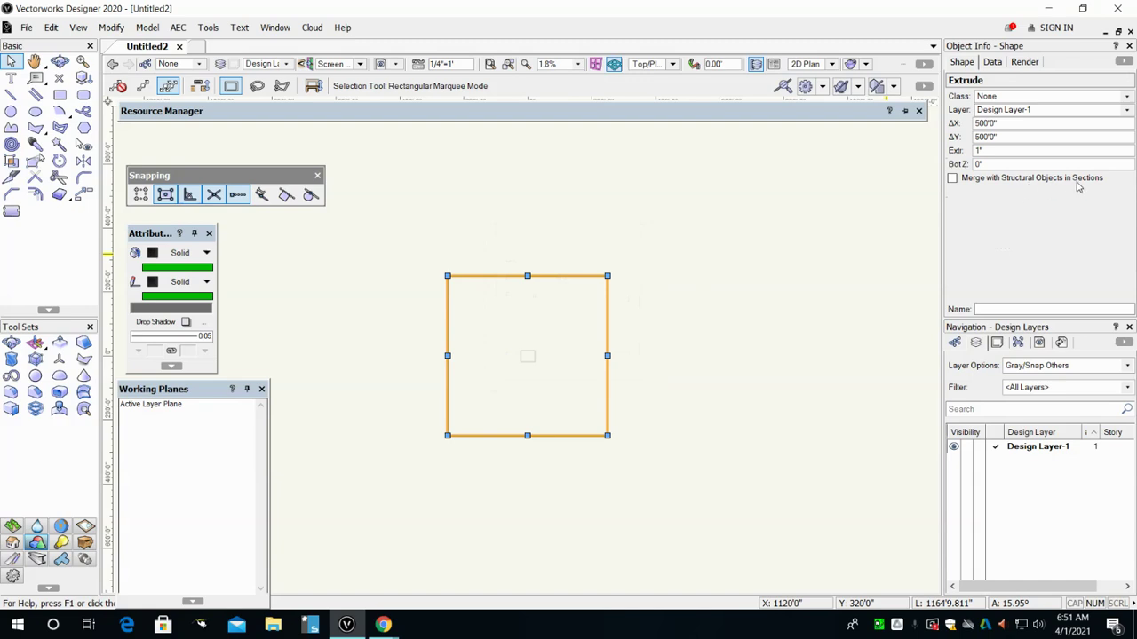
Set the bottom Z of the extruded green slab to -7".
click(976, 165)
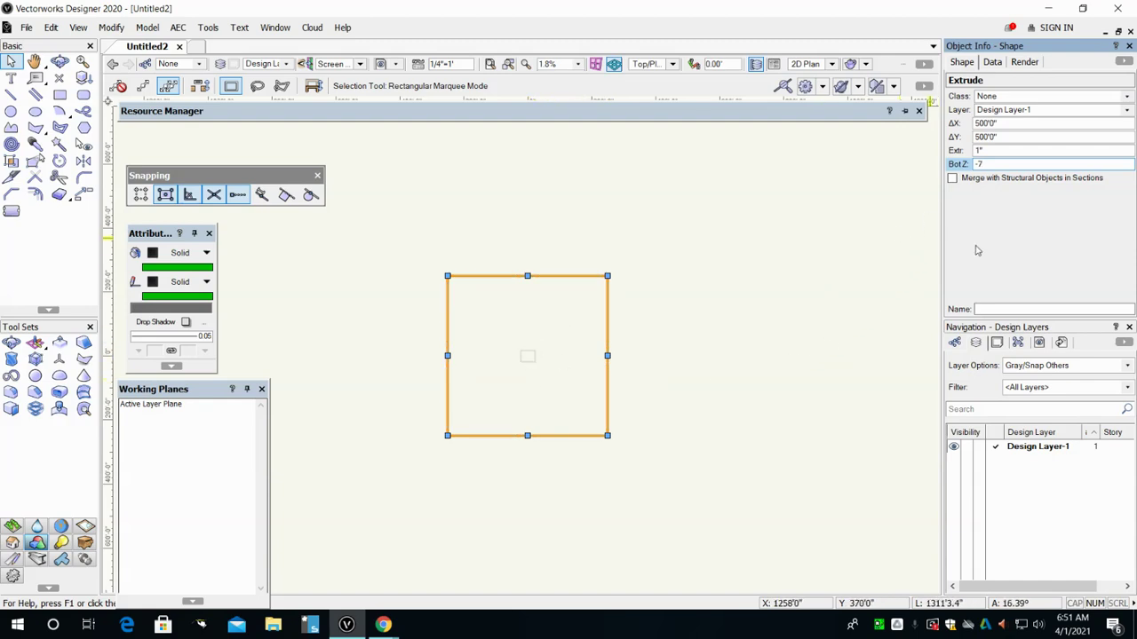
key(Return)
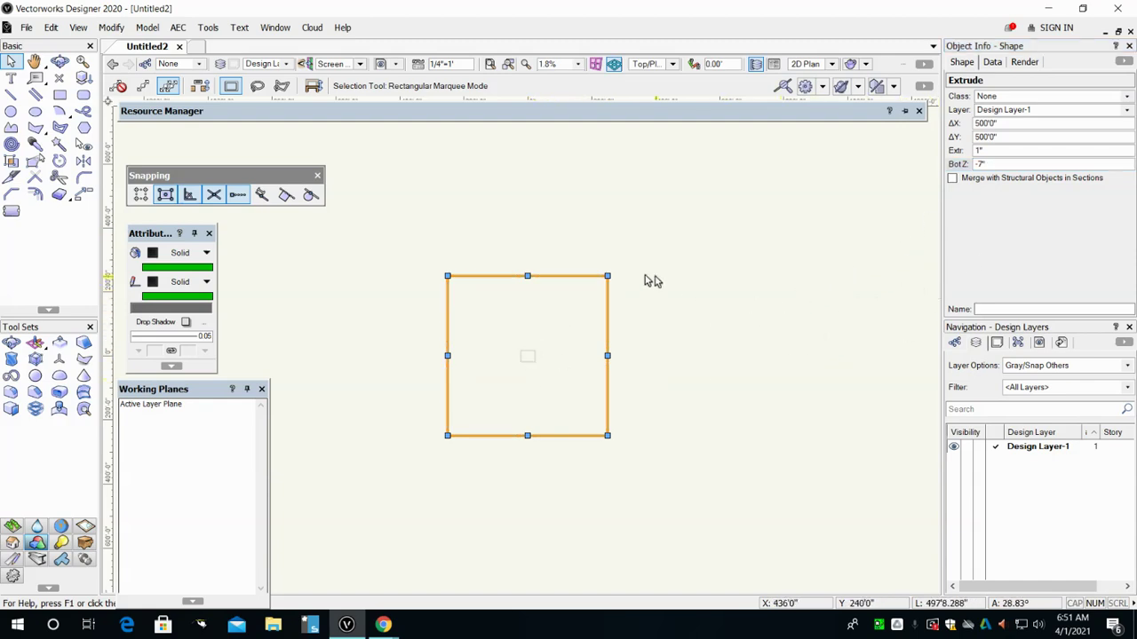
Display the green slab in a shaded rendering and examine it in 3D from an oblique angle.
click(78, 28)
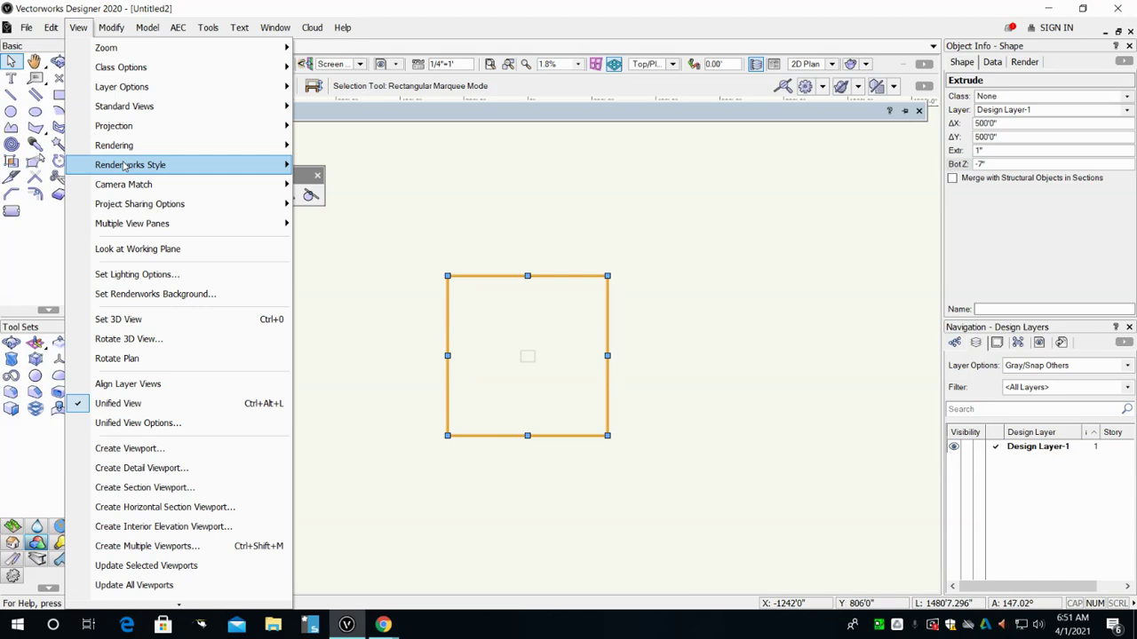
mouse_move(123, 149)
click(342, 236)
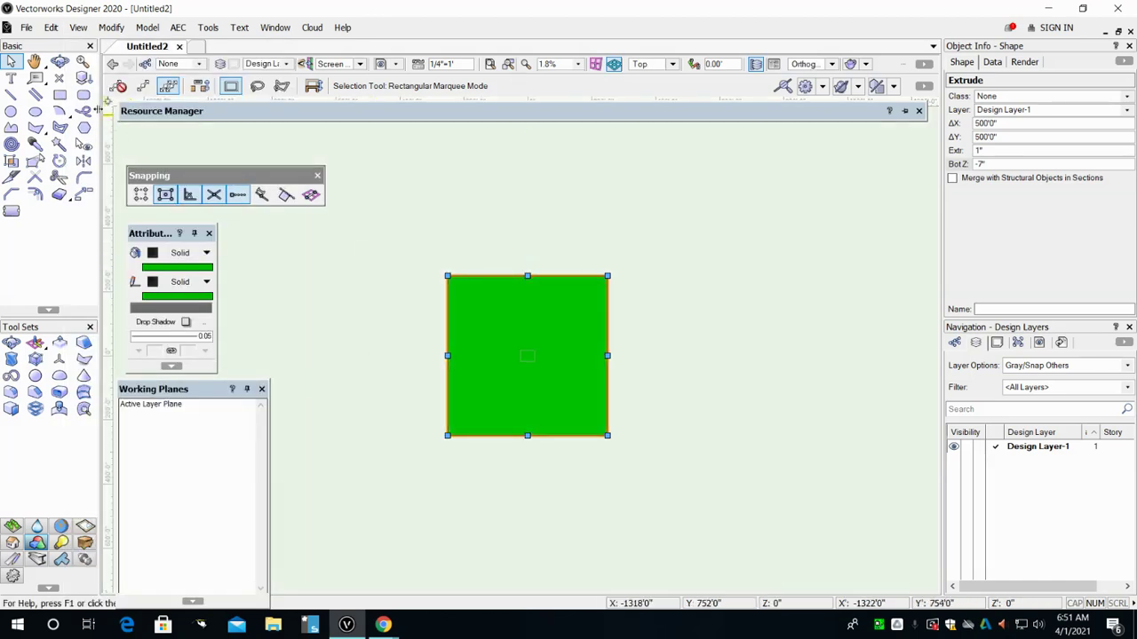
click(59, 62)
drag(601, 424, 504, 354)
scroll(526, 359, up, 10)
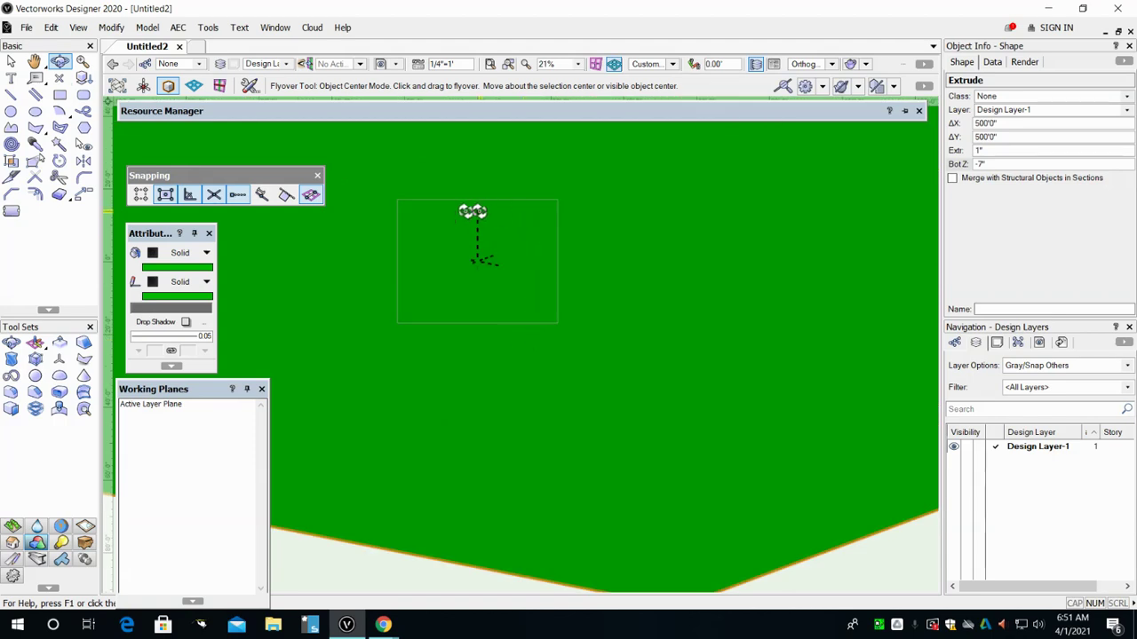
scroll(511, 319, down, 5)
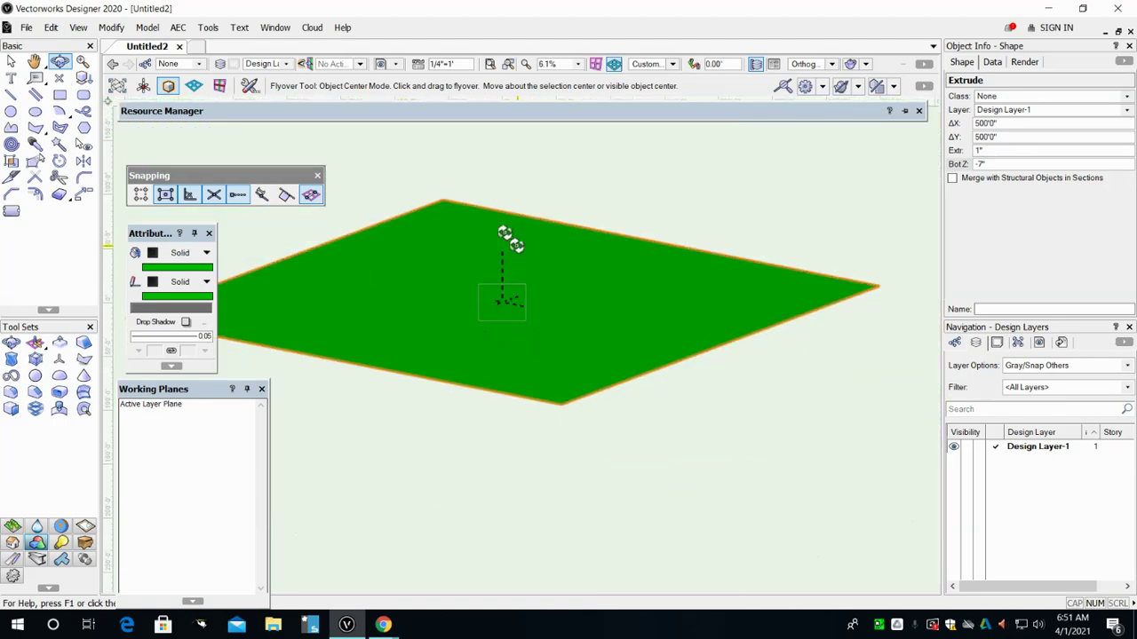
Return the drawing to the Top/Plan view and clear the selection.
click(668, 64)
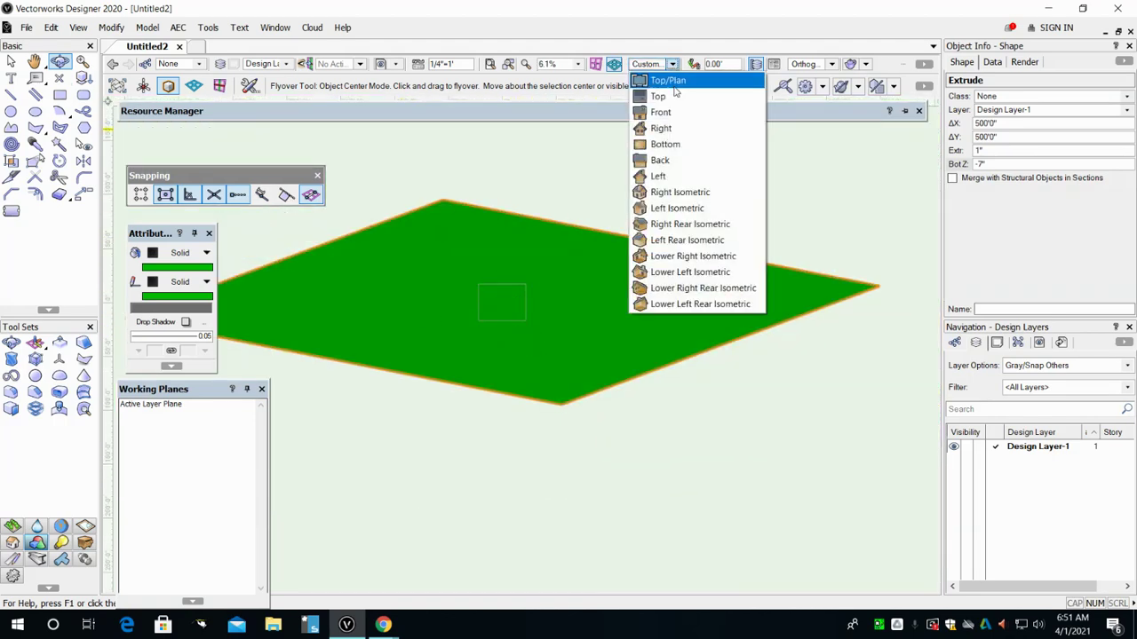
click(675, 79)
click(893, 376)
scroll(544, 351, up, 3)
scroll(524, 355, up, 3)
scroll(359, 303, up, 2)
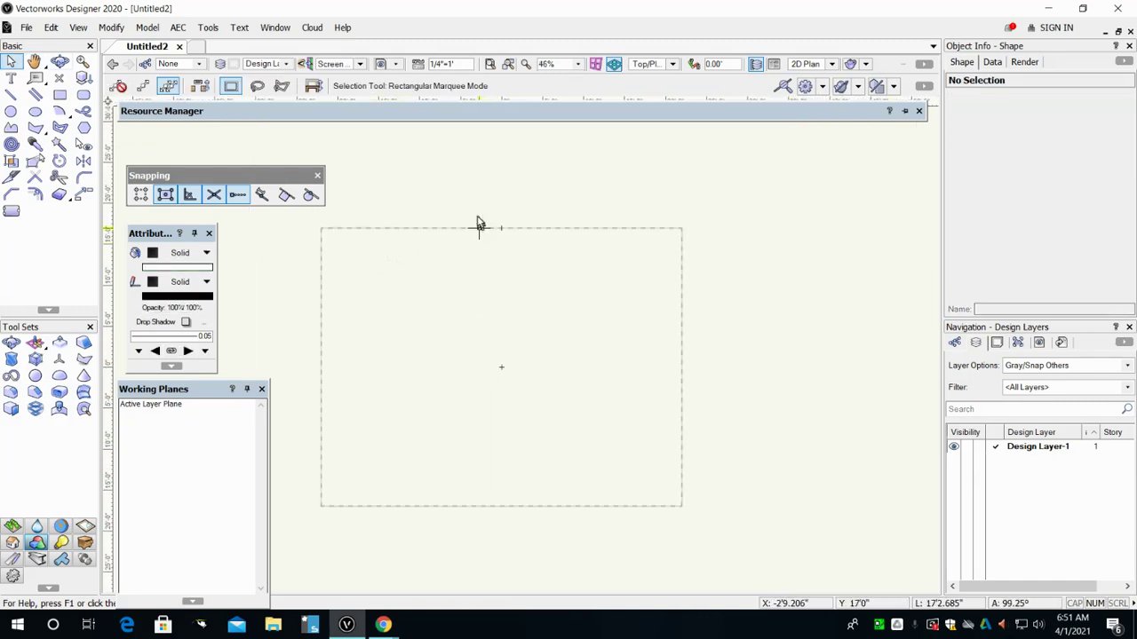
Start a corner-vertex polyline in the upper part of the page with a 26' horizontal segment running right.
click(261, 195)
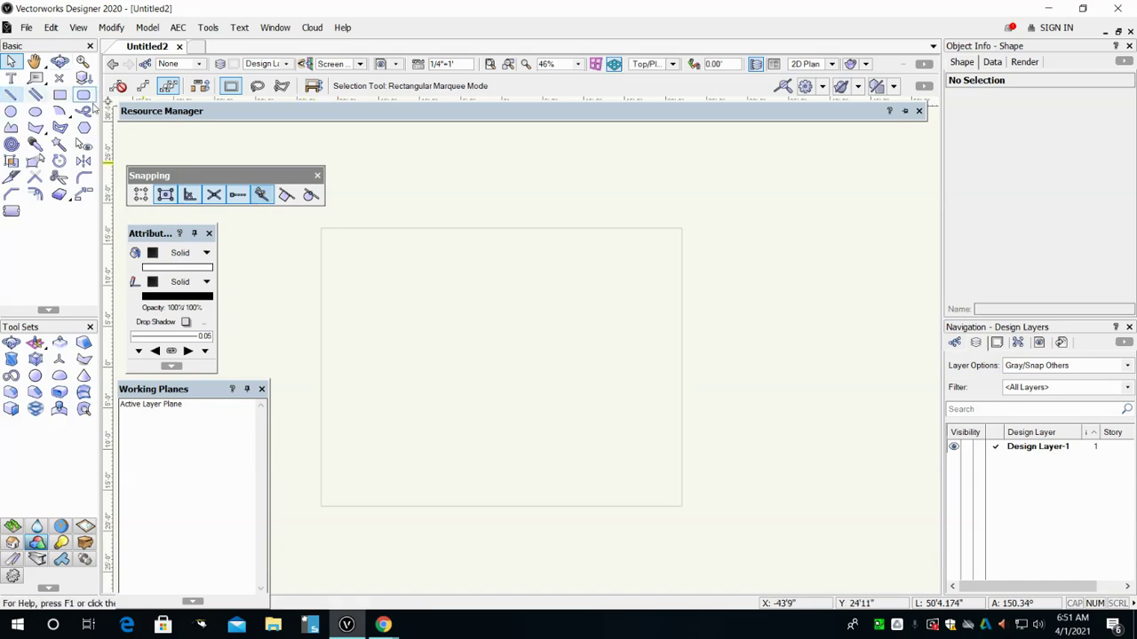
click(11, 128)
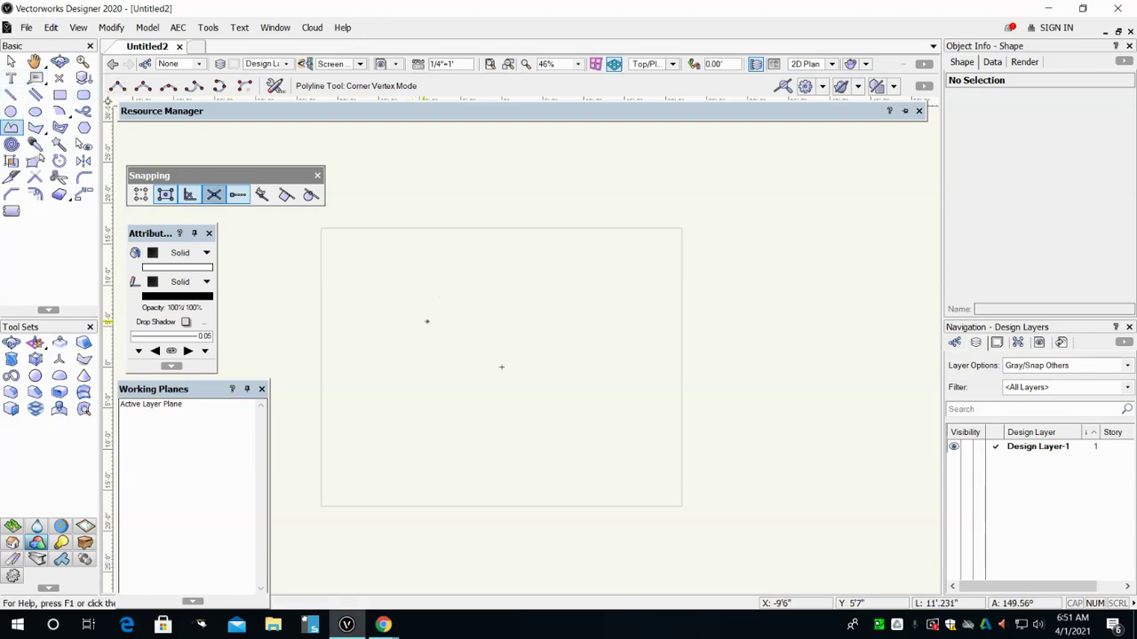
click(422, 311)
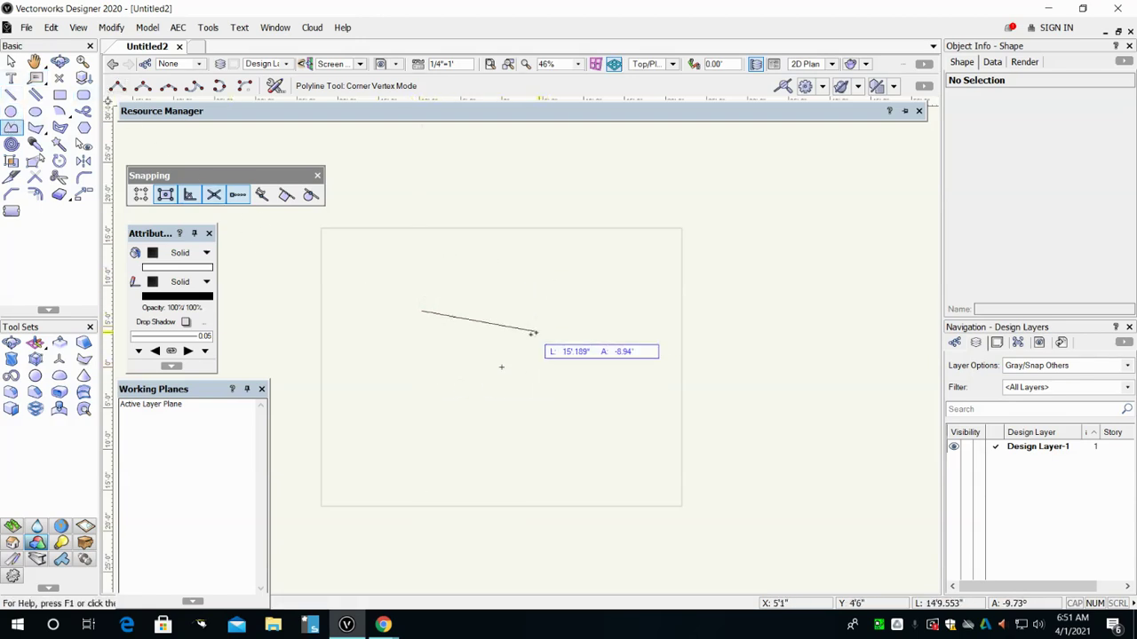
mouse_move(121, 101)
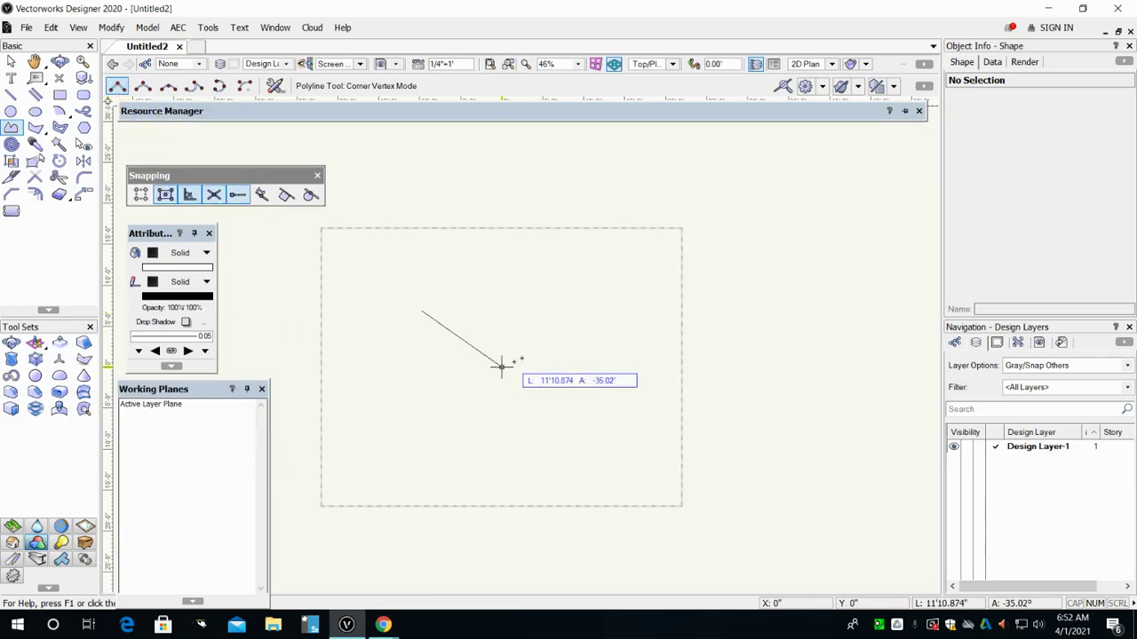
key(Tab)
text(26)
key(Return)
click(561, 310)
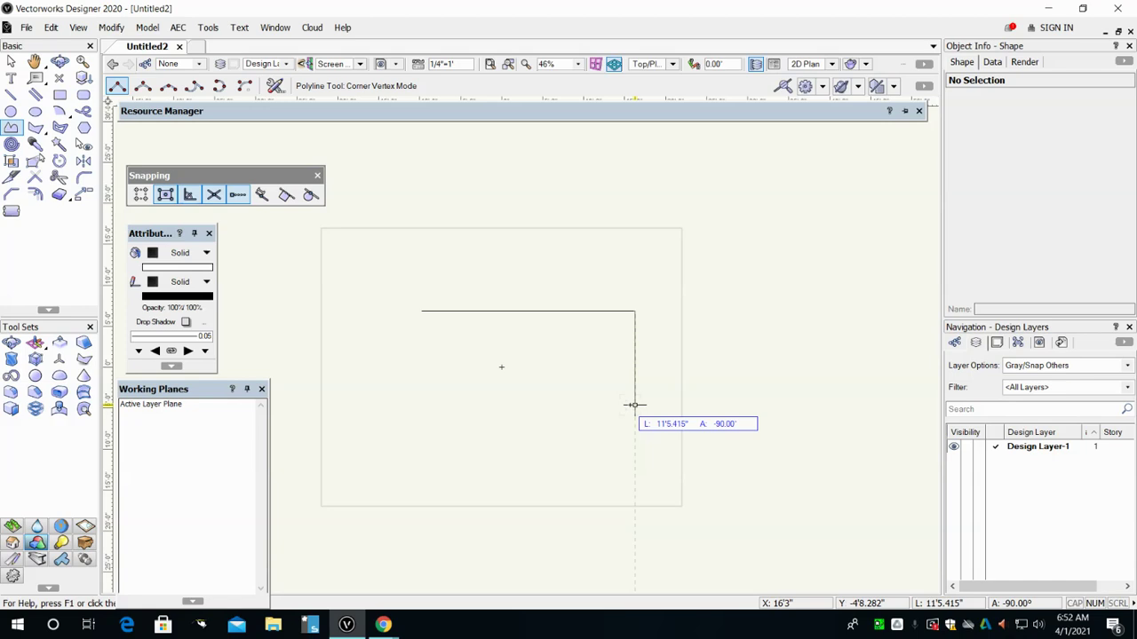
Continue the polyline with a 12' segment straight down and a 10' segment to the left.
key(Tab)
text(12')
key(Tab)
key(Return)
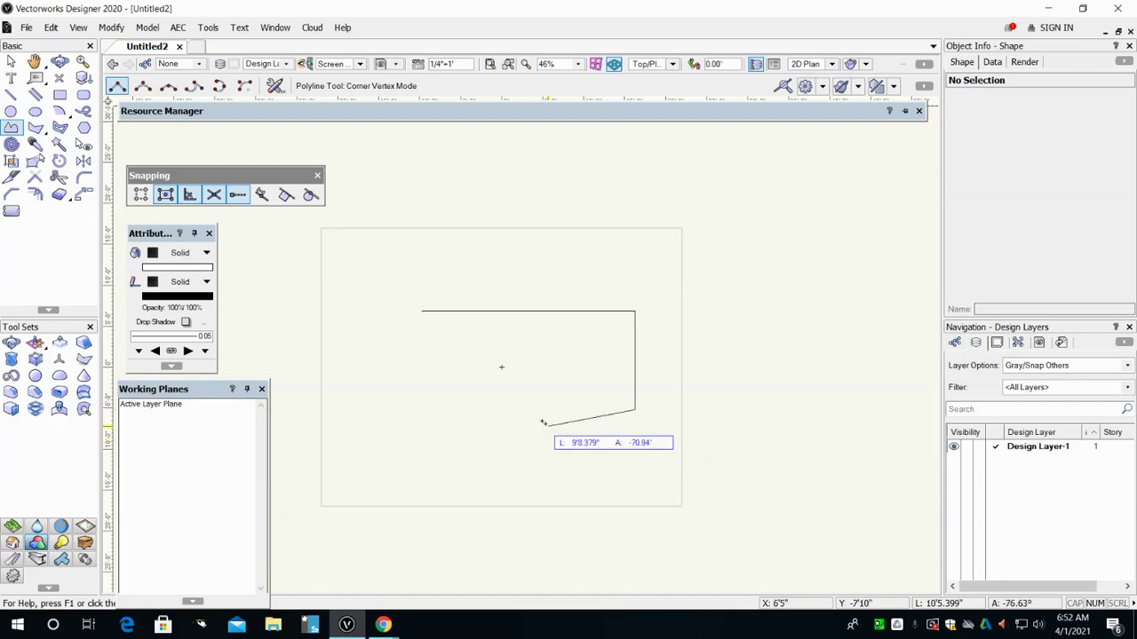
key(Tab)
text(10)
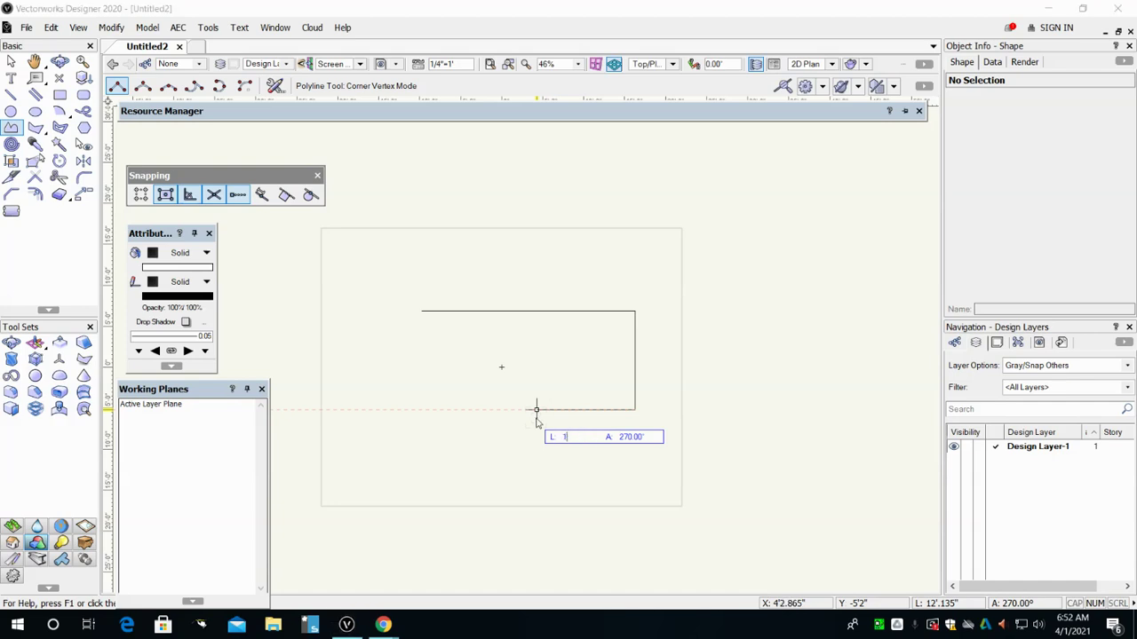
key(Return)
click(537, 409)
click(552, 410)
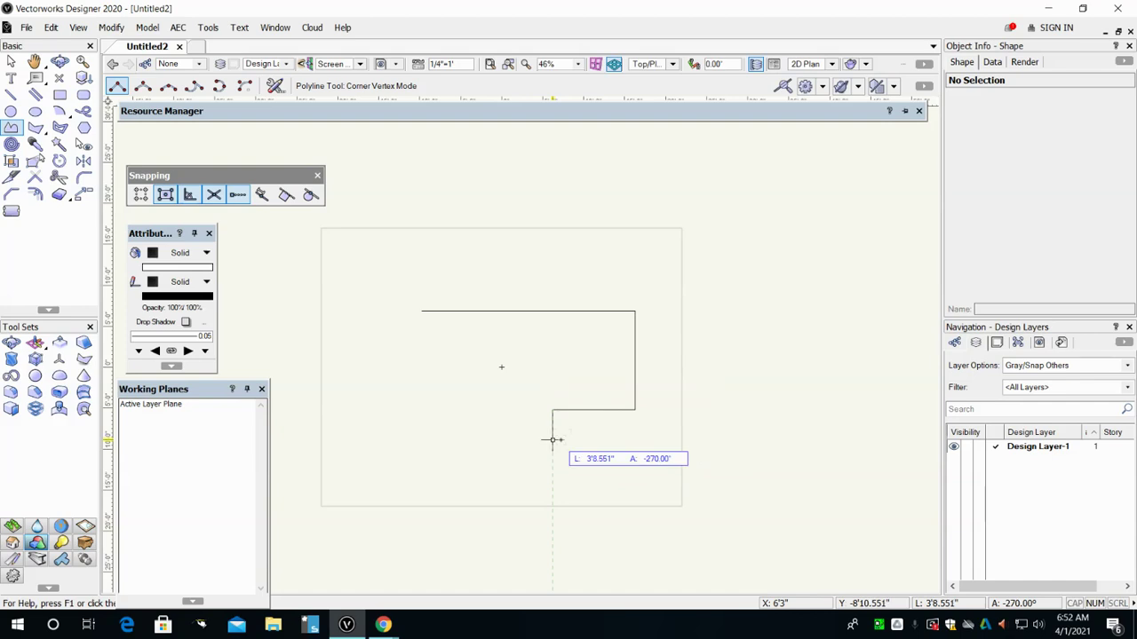
Complete the L-shaped polyline with segments 8' down and 16' left, closing it at the starting corner.
key(Tab)
text(8')
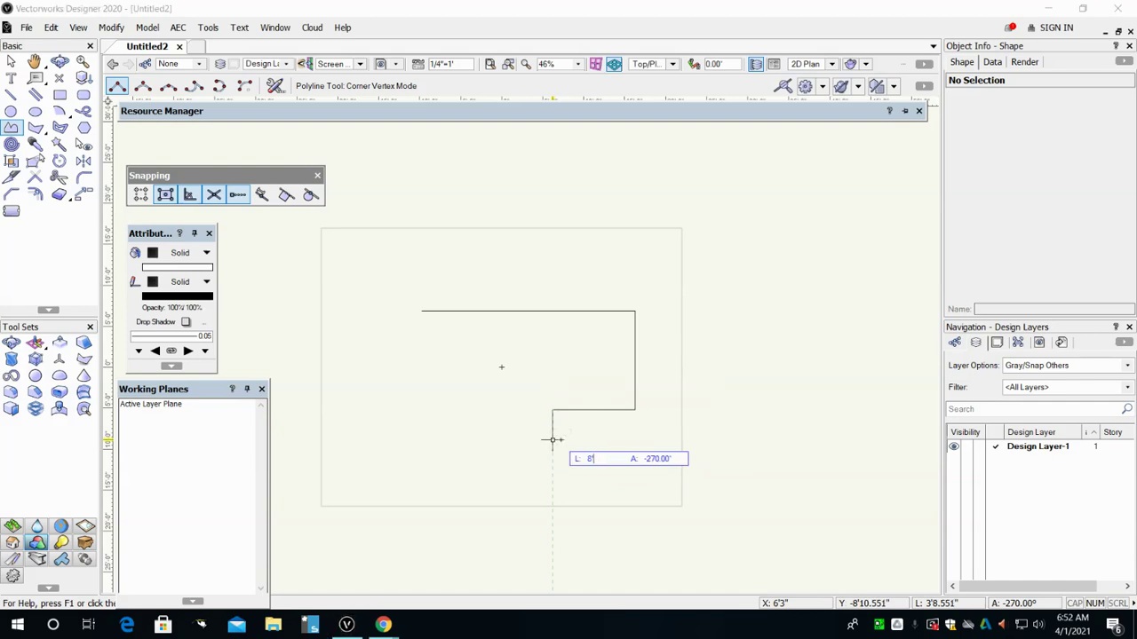
key(Return)
click(552, 441)
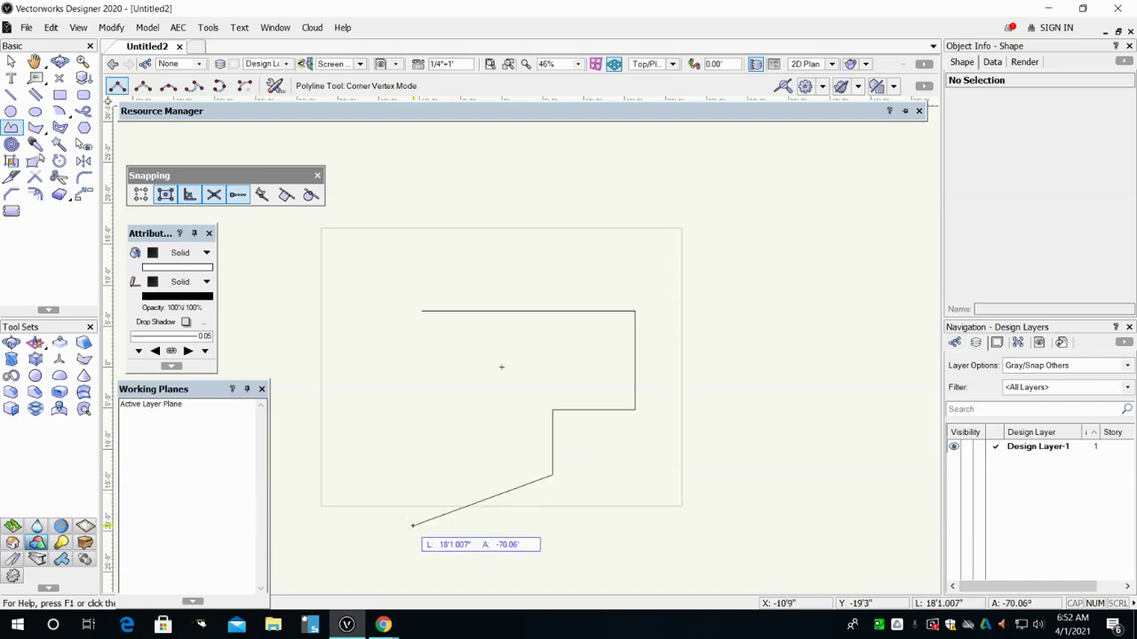
key(Tab)
text(16')
key(Return)
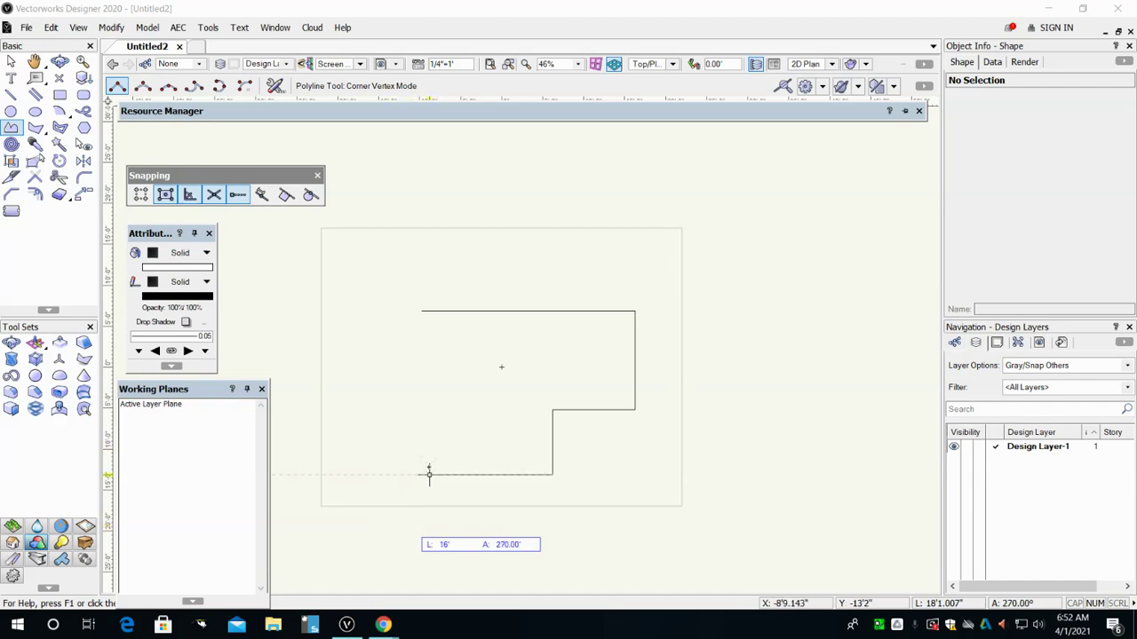
click(424, 473)
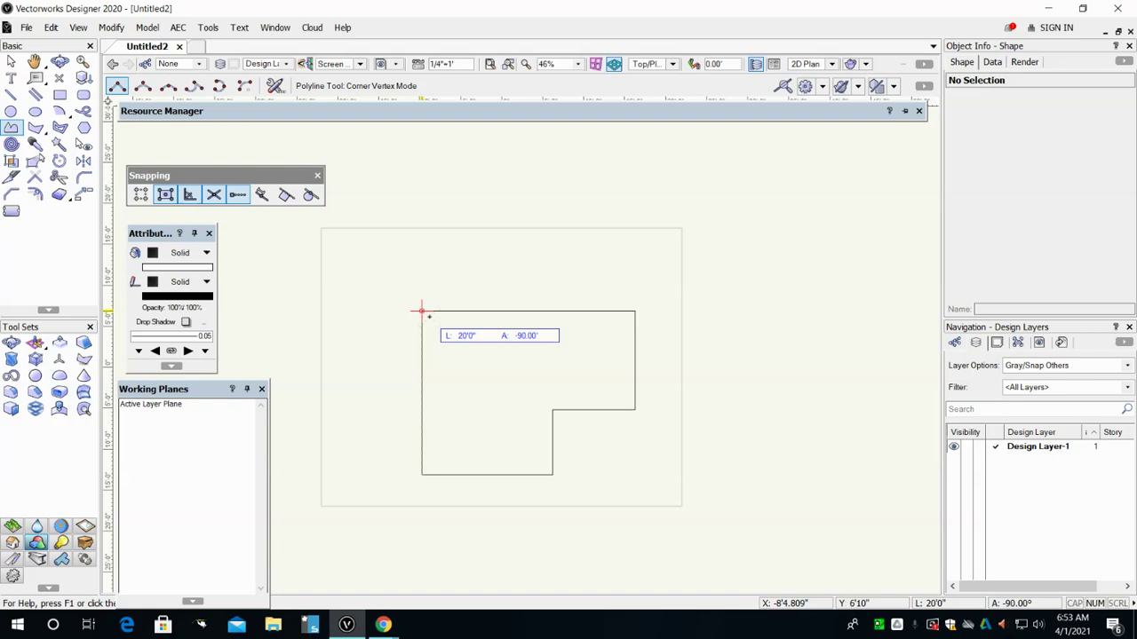
click(422, 310)
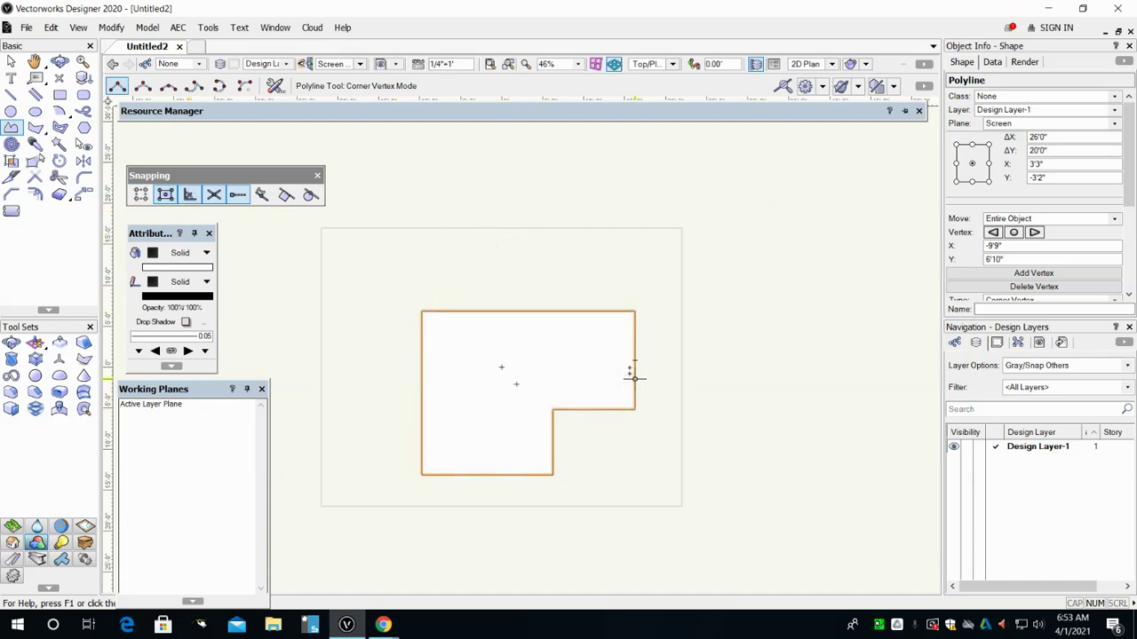
Position the center of the L-shaped polyline at X 0 and Y 0.
click(1065, 167)
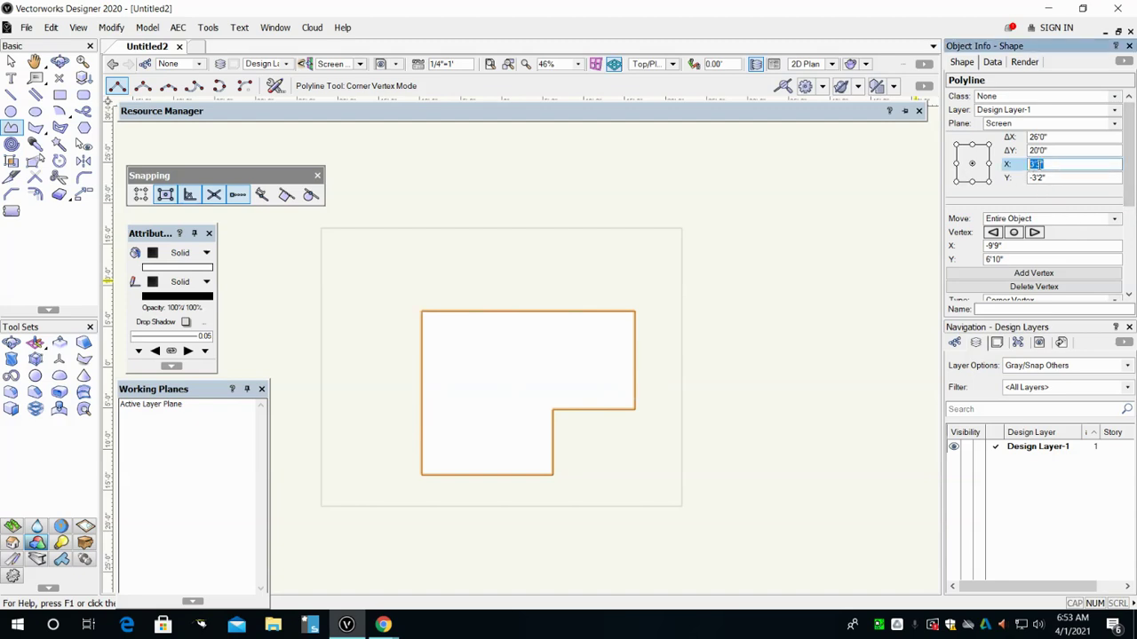
text(0)
key(Return)
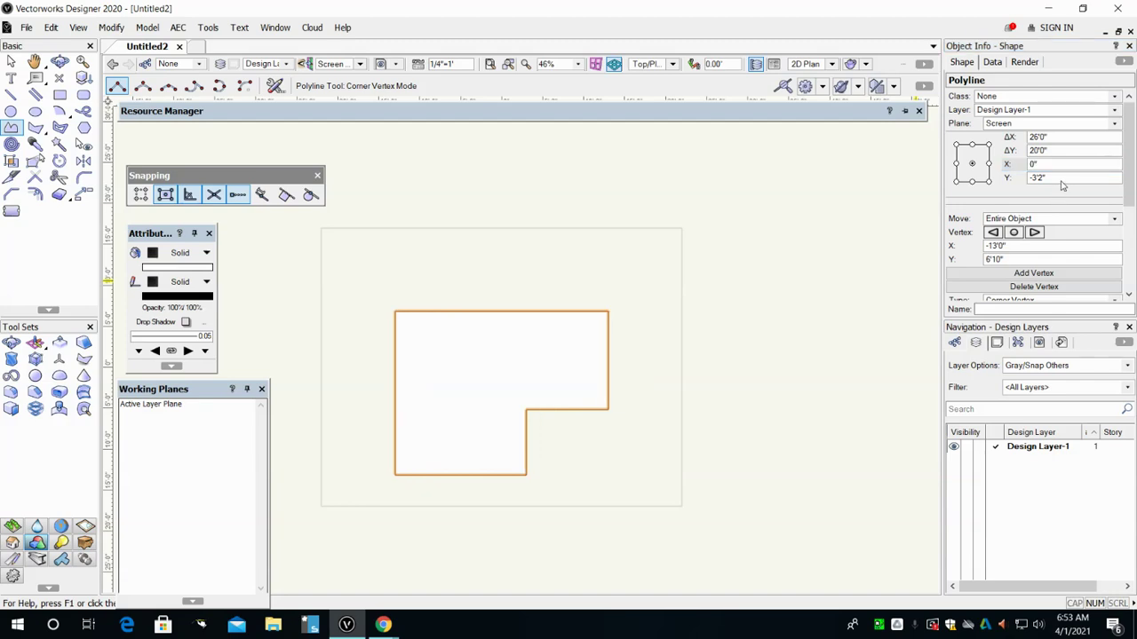
click(1063, 178)
text(0)
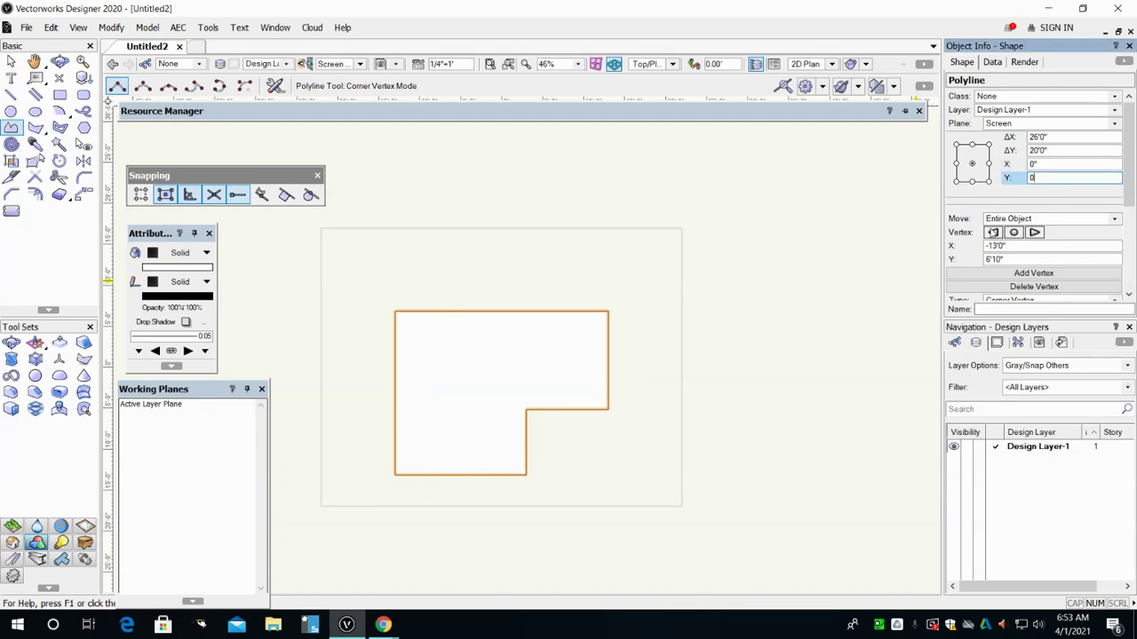
key(Return)
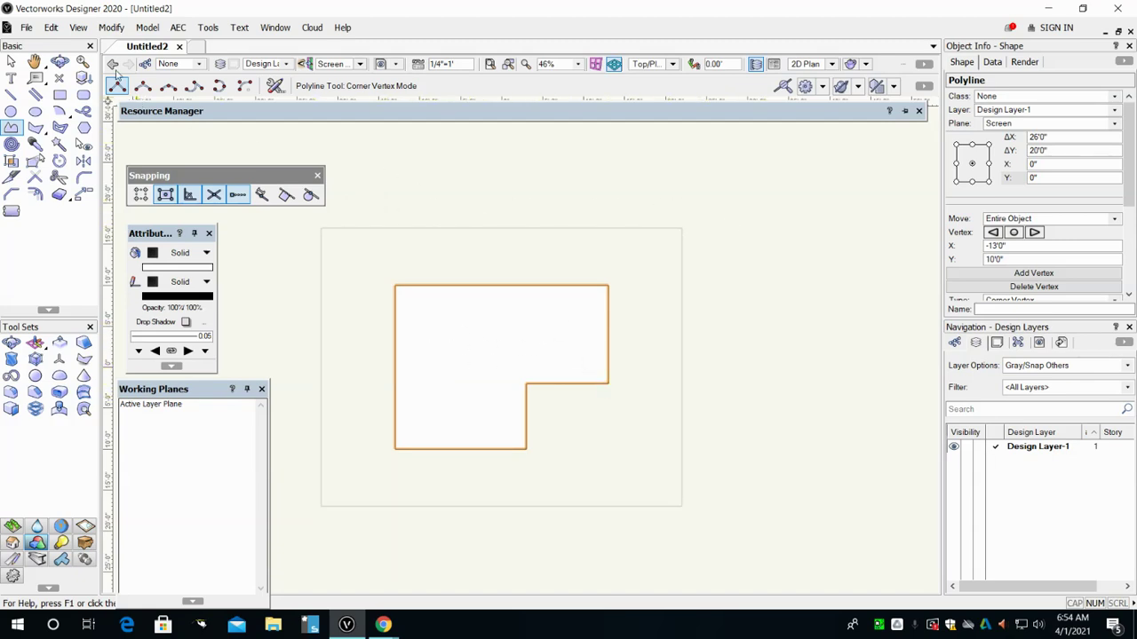
Extrude the L-shaped polyline by -6".
click(113, 29)
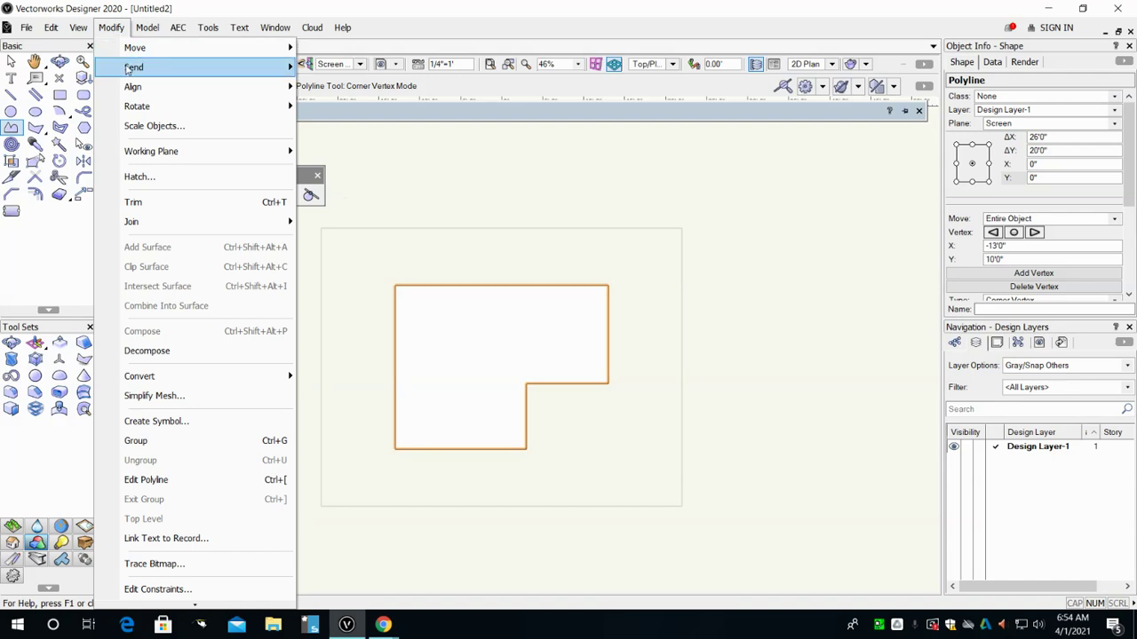
mouse_move(130, 71)
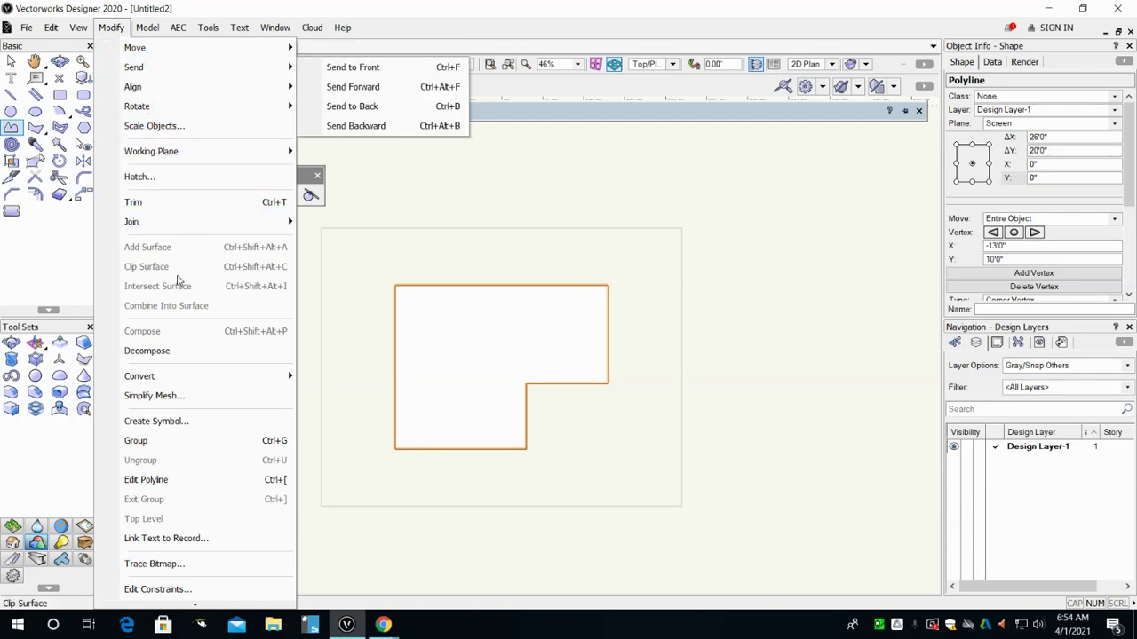
mouse_move(148, 31)
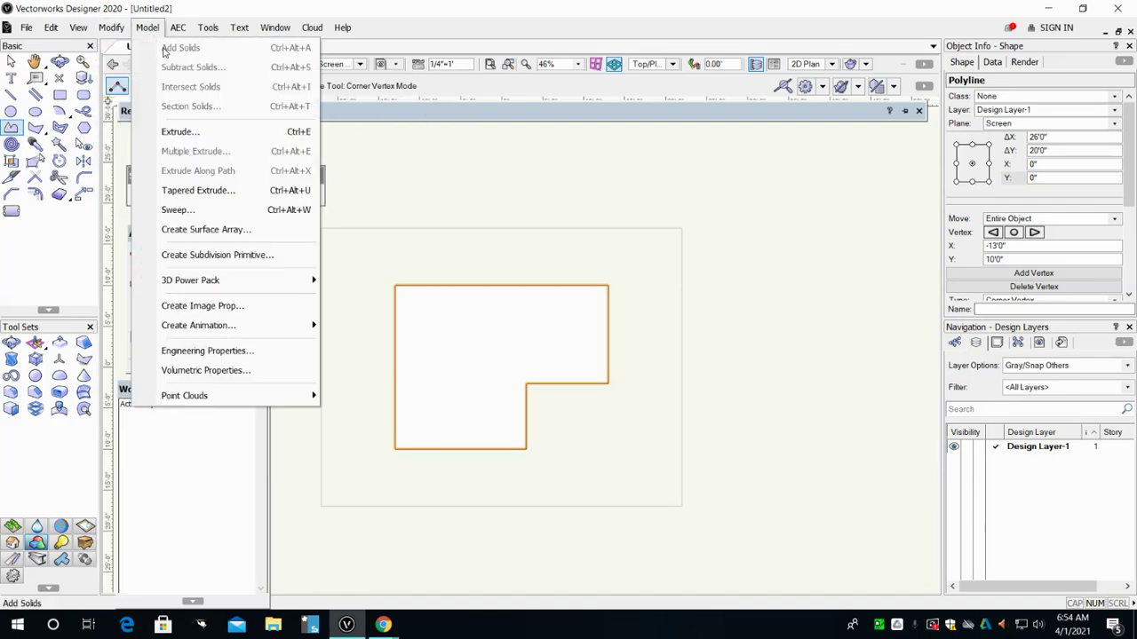
click(181, 131)
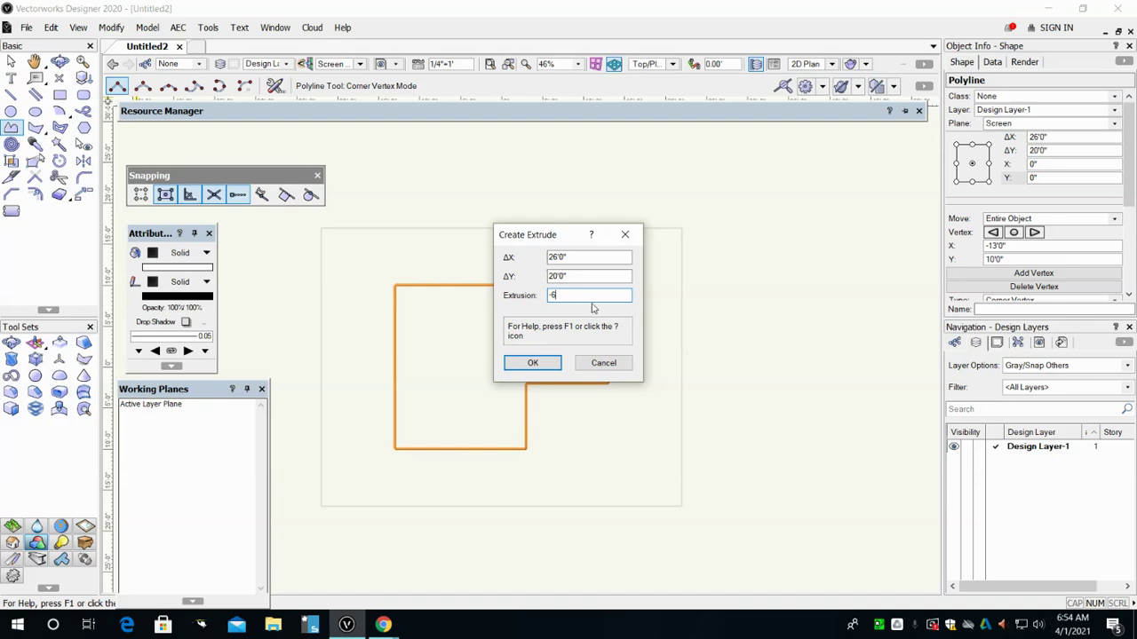
click(532, 364)
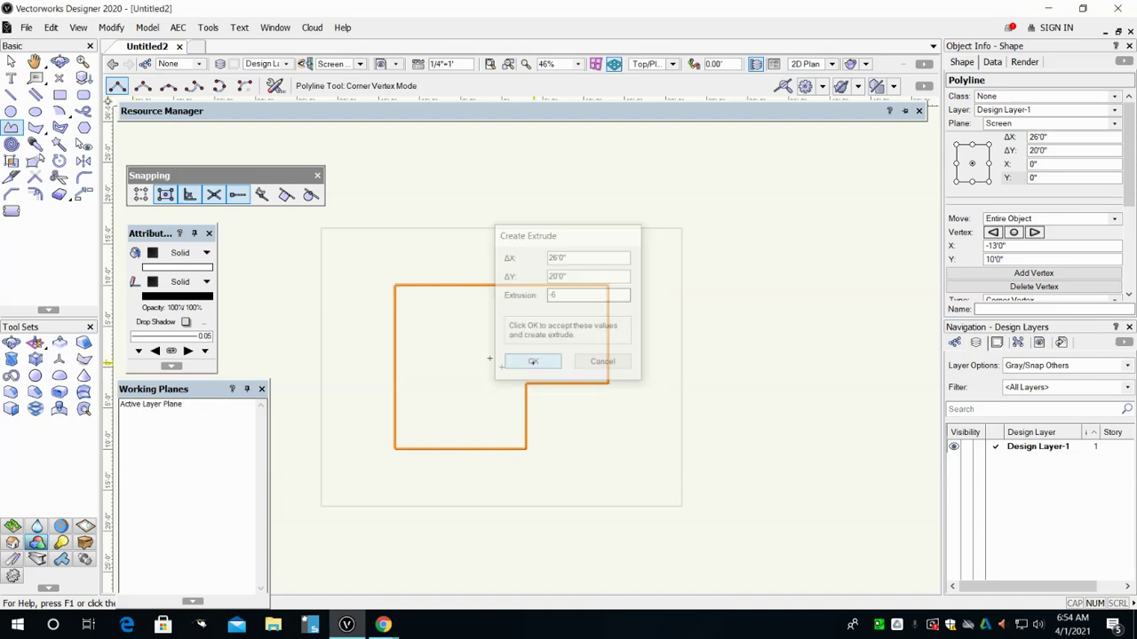
Set the L-shaped slab's fill color to gray and its pen color to a darker gray.
click(152, 281)
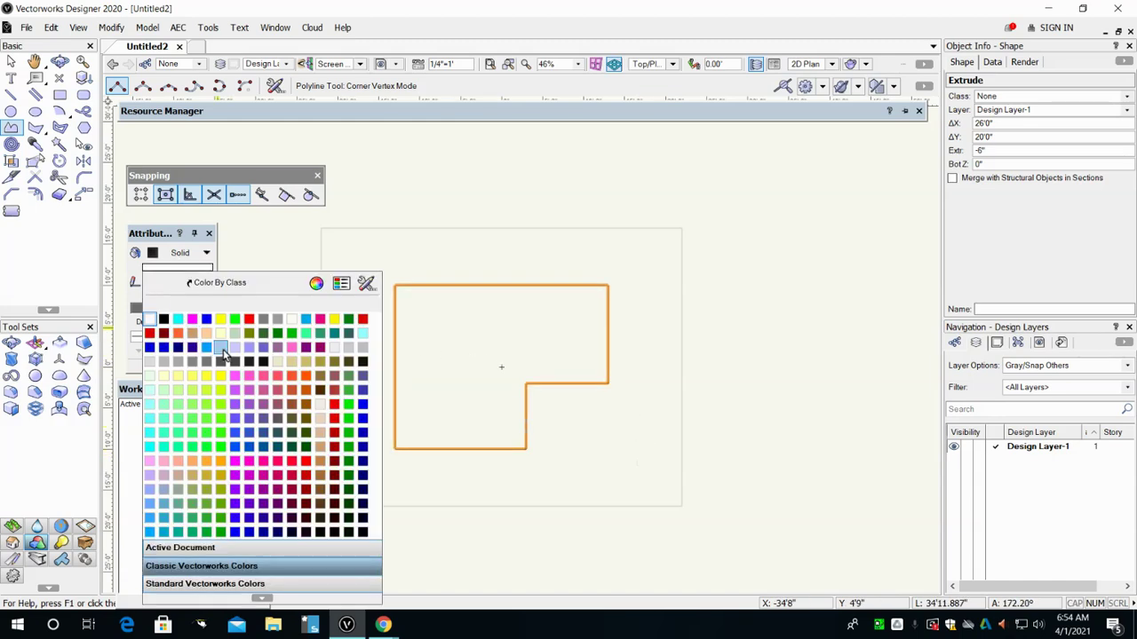
click(178, 358)
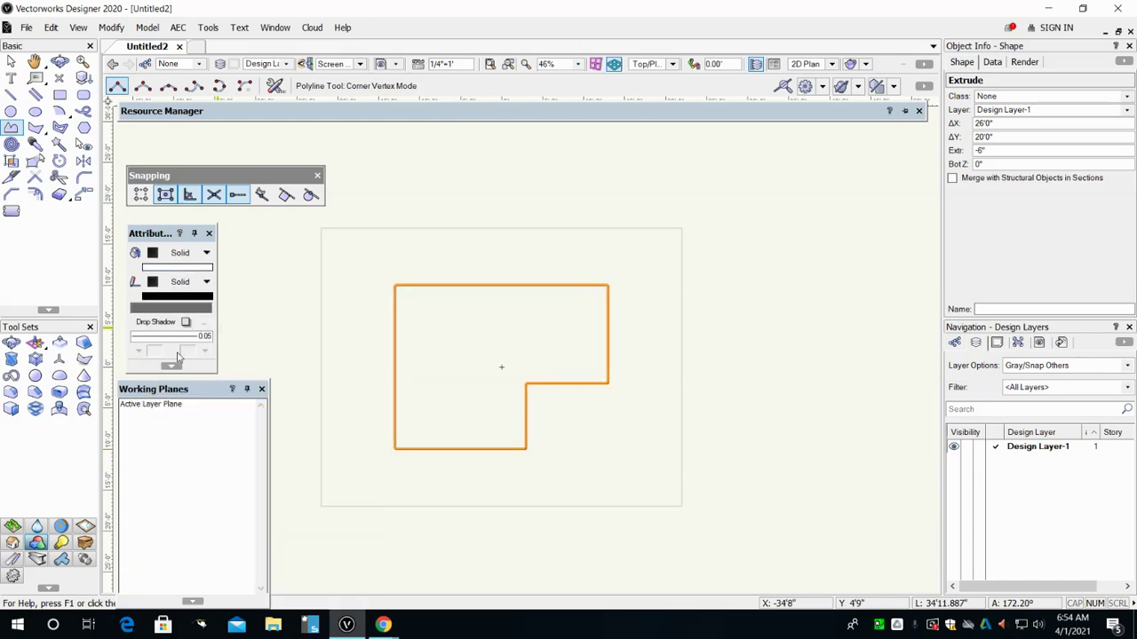
click(190, 303)
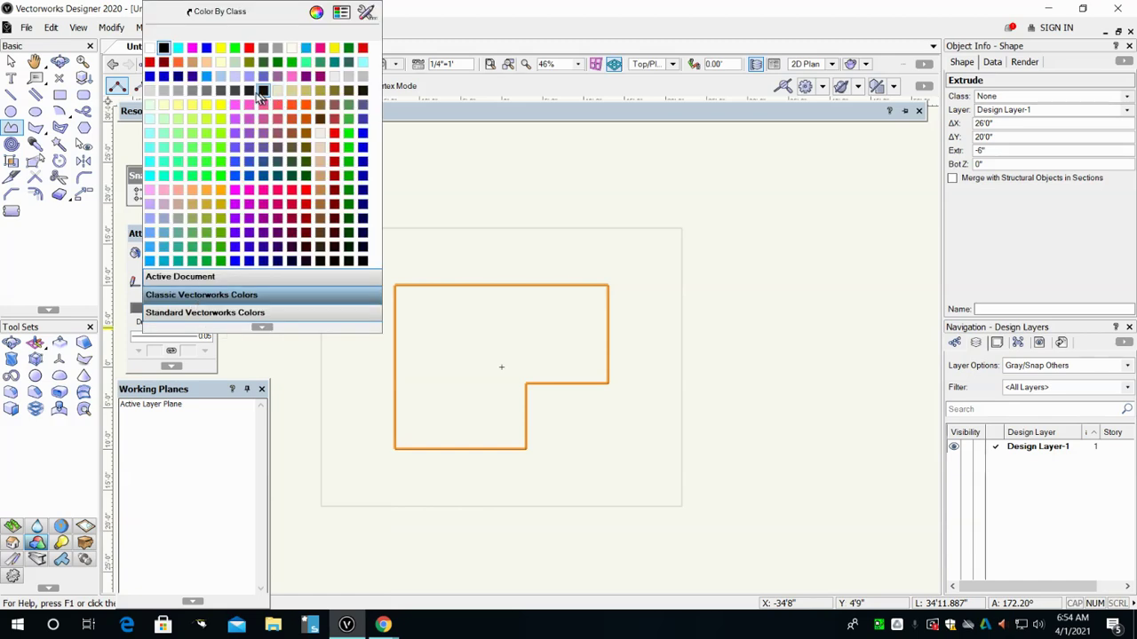
click(217, 93)
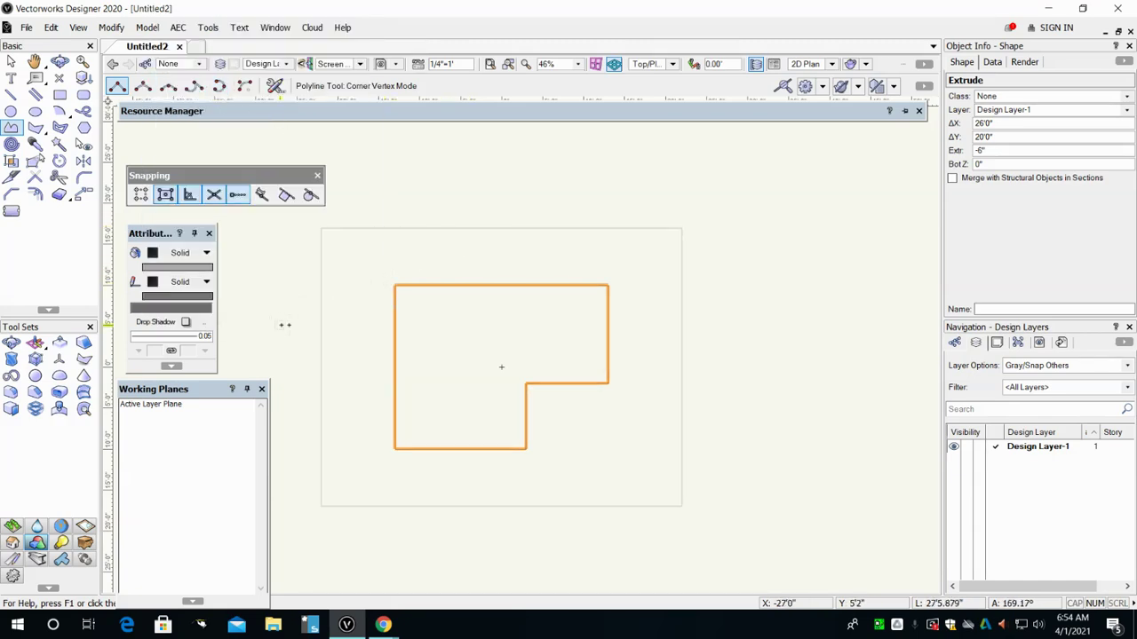
Examine the L-shaped slab's thickness and height against the ground slab in Front view, moving the floating palettes clear of it.
click(657, 64)
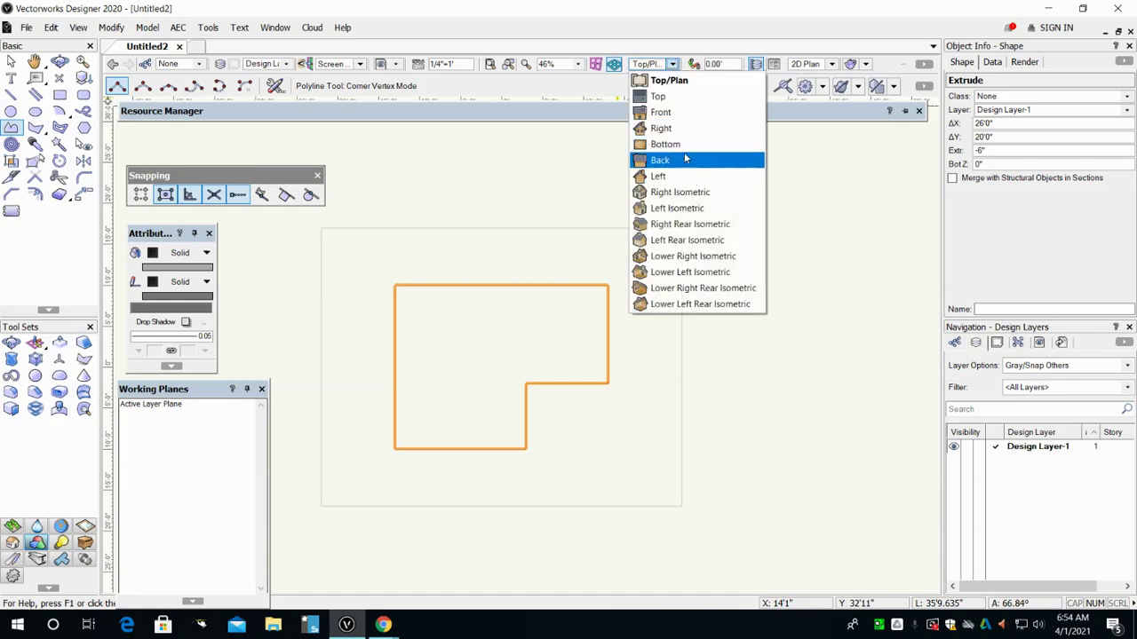
click(662, 112)
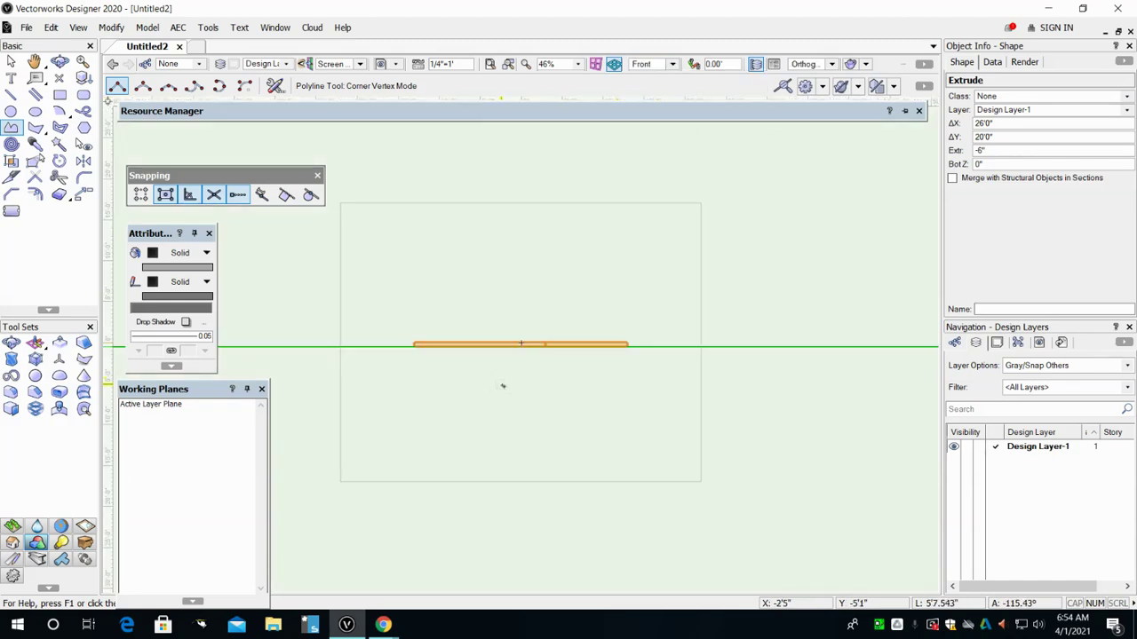
key(h)
drag(627, 418, 380, 419)
key(p)
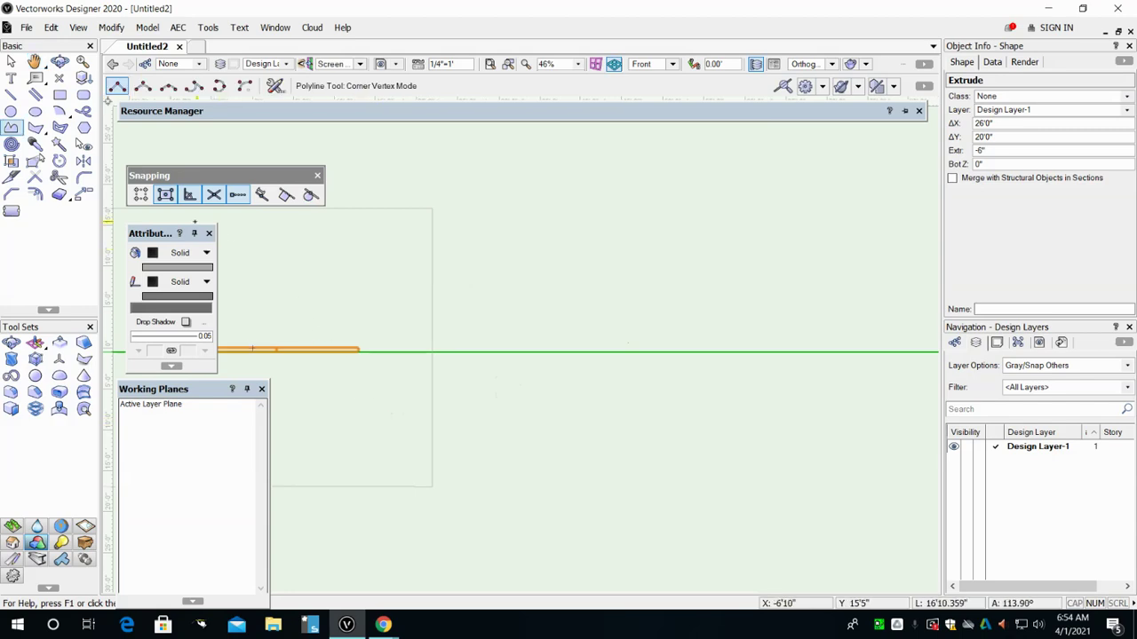
drag(151, 234, 549, 168)
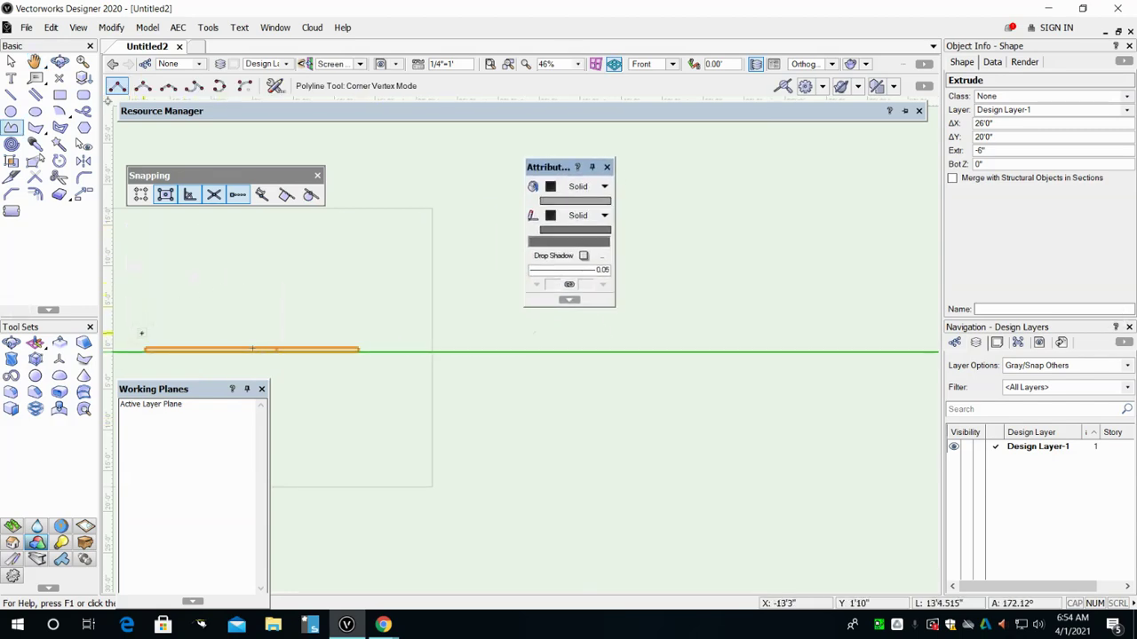
scroll(133, 346, up, 6)
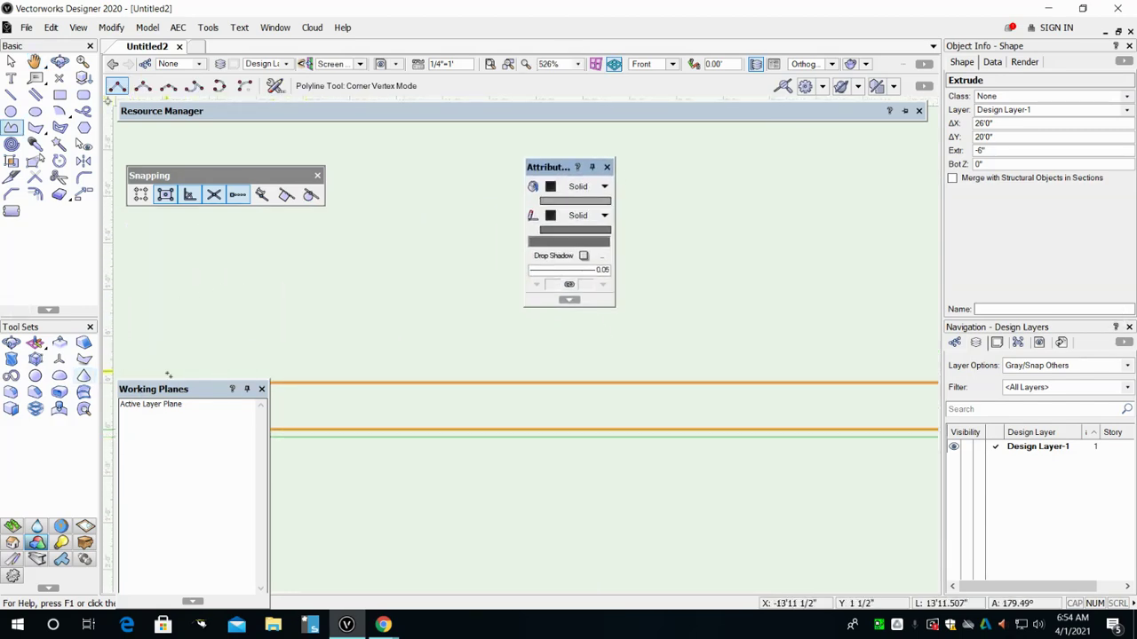
drag(184, 395, 195, 482)
middle_drag(489, 500, 342, 494)
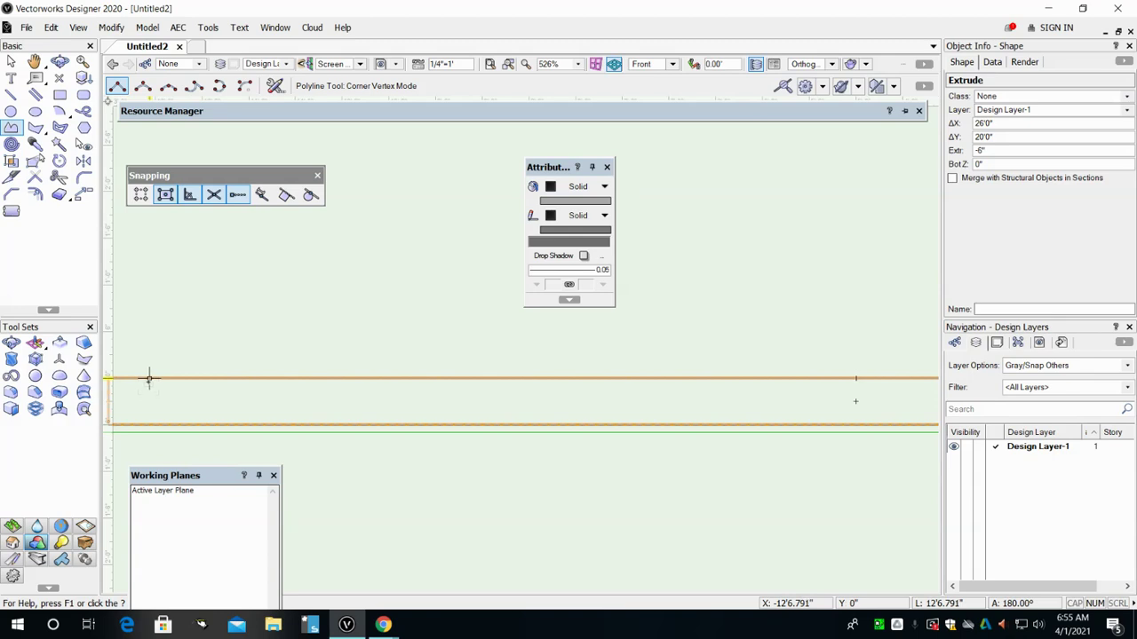
scroll(591, 359, down, 5)
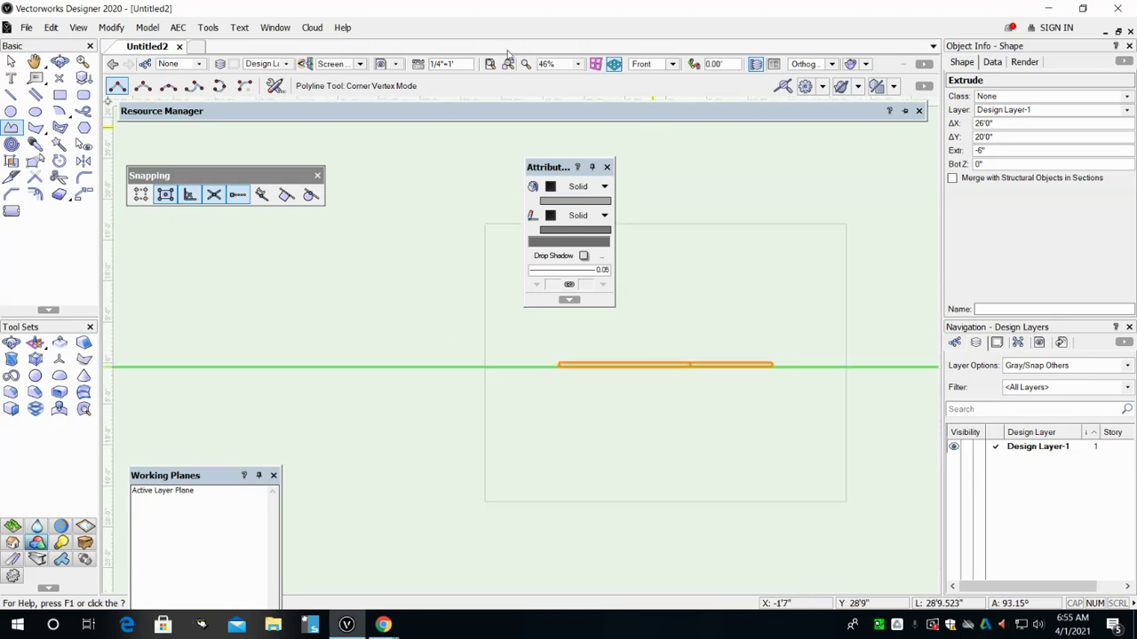
Show the model in Right Isometric view with OpenGL rendering, with the L-shaped slab seen up close.
click(672, 64)
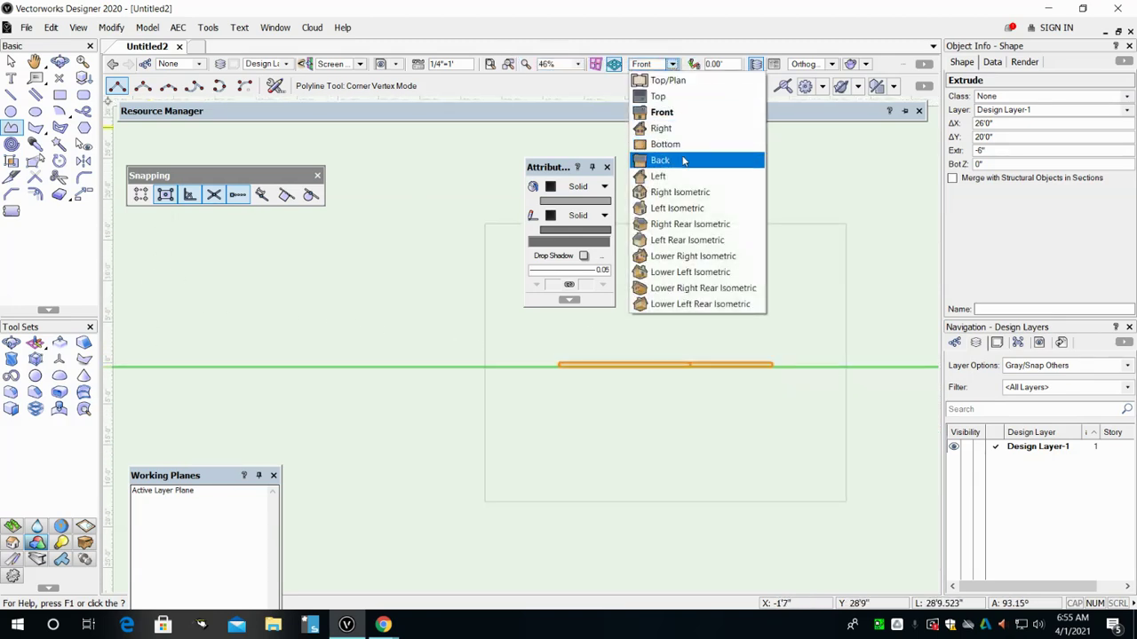
click(679, 192)
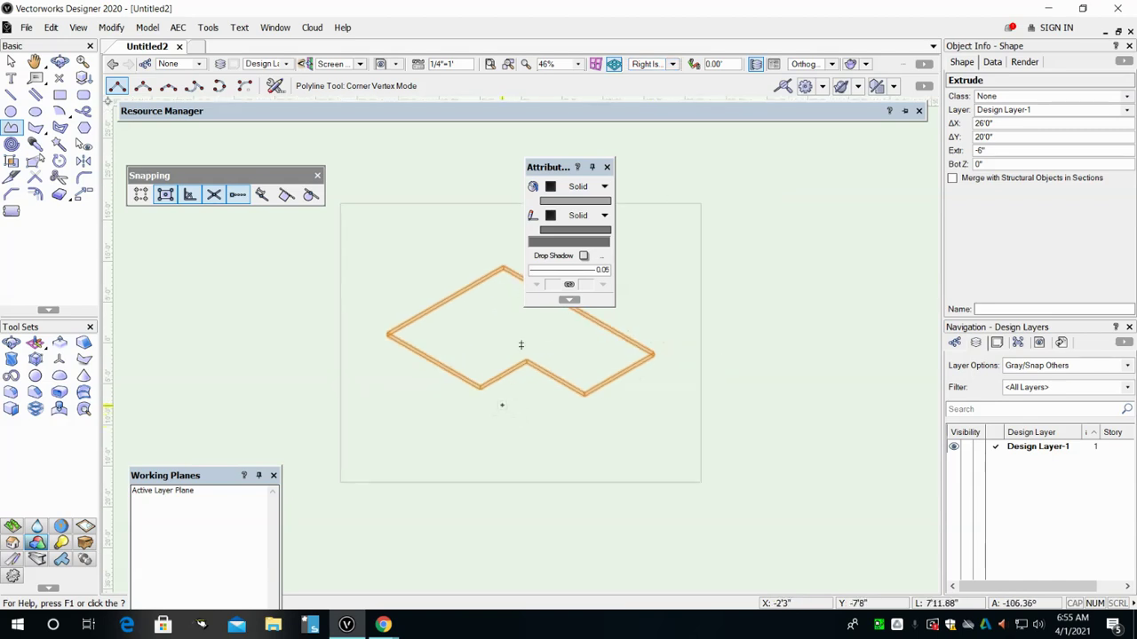
click(27, 28)
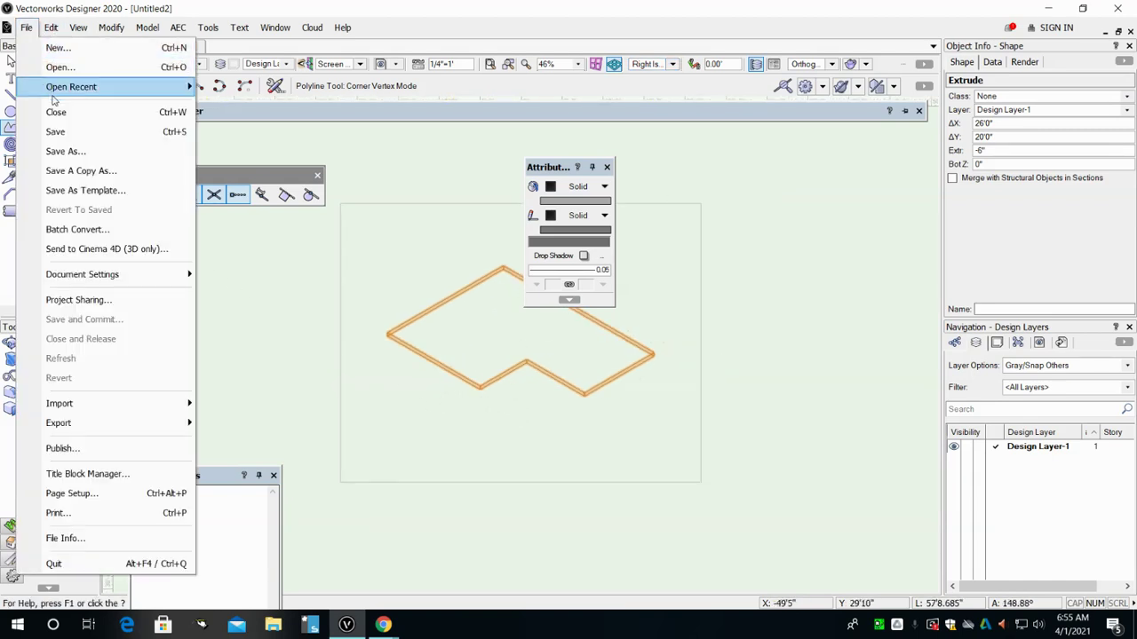
mouse_move(77, 30)
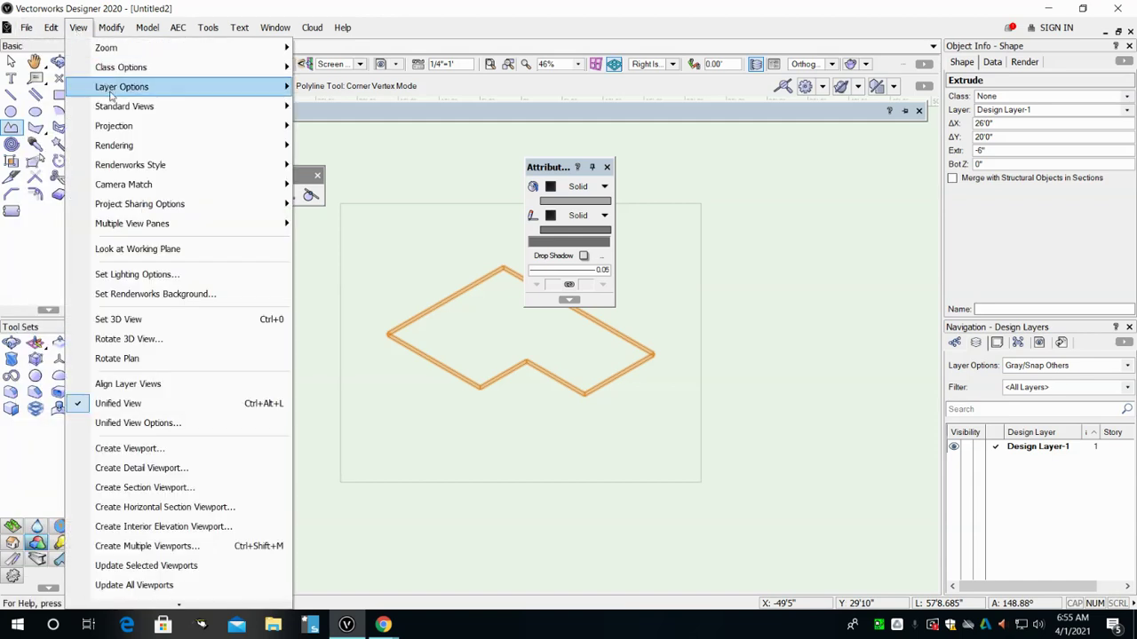
mouse_move(122, 145)
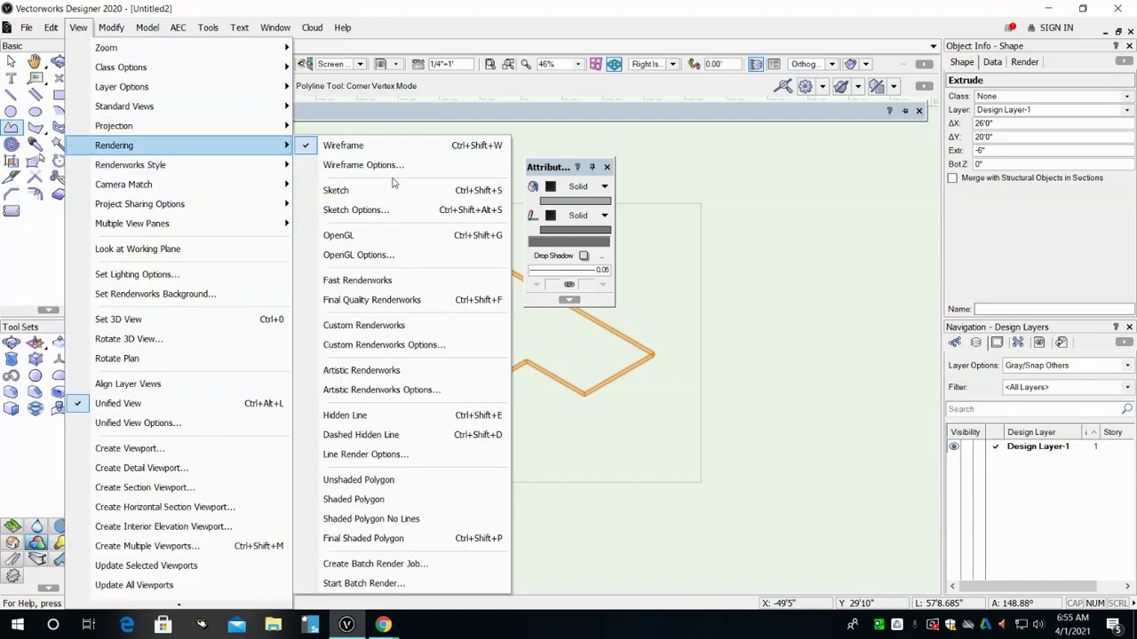
click(378, 232)
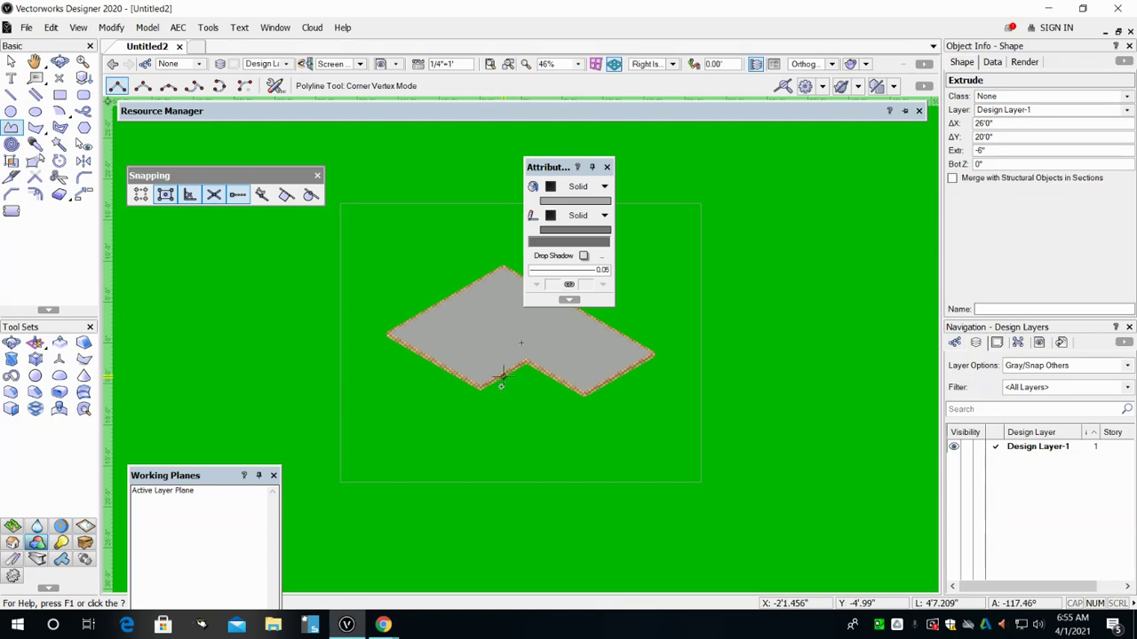
scroll(522, 383, up, 2)
middle_drag(520, 388, 527, 513)
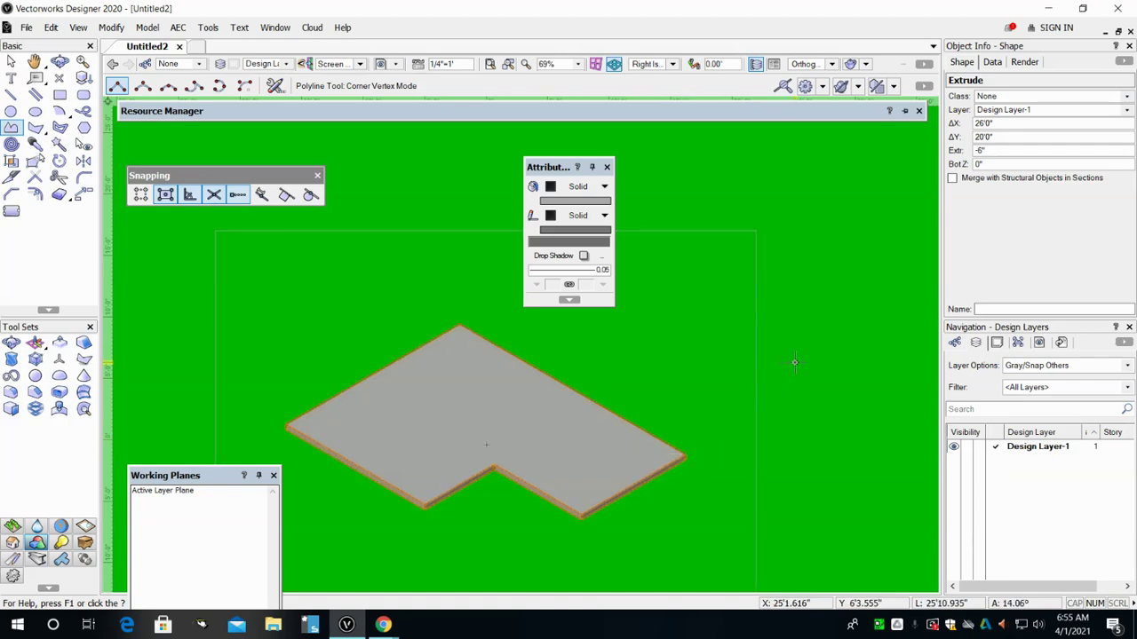
Change the fill color of the 500' square ground slab to a darker, muted green from the Classic Vectorworks Colors.
click(11, 61)
click(375, 306)
click(583, 205)
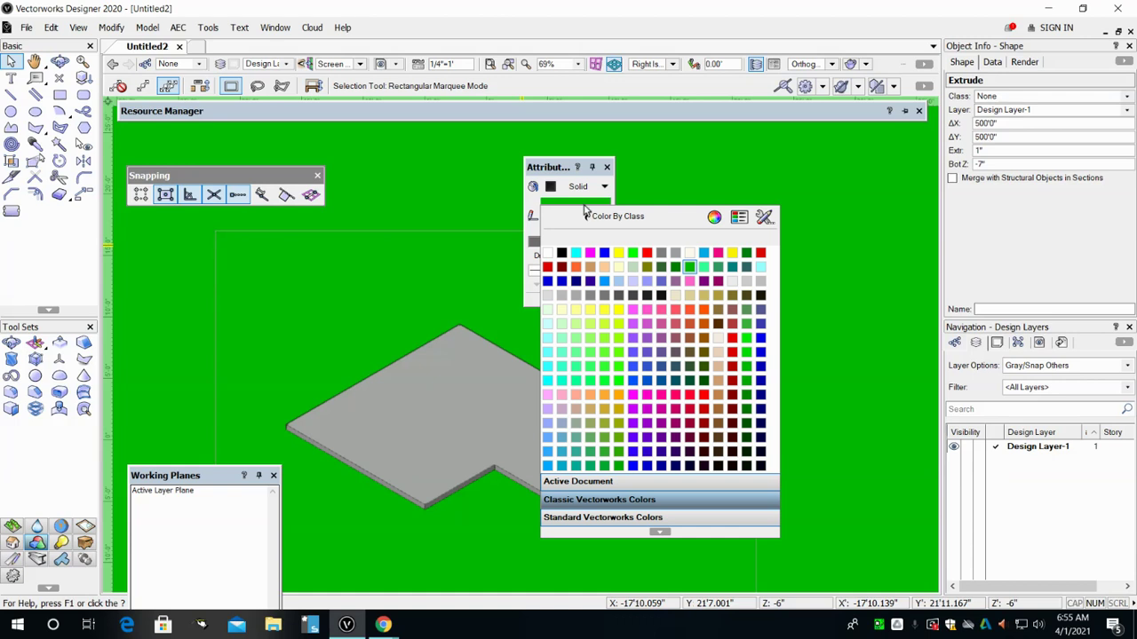
click(747, 309)
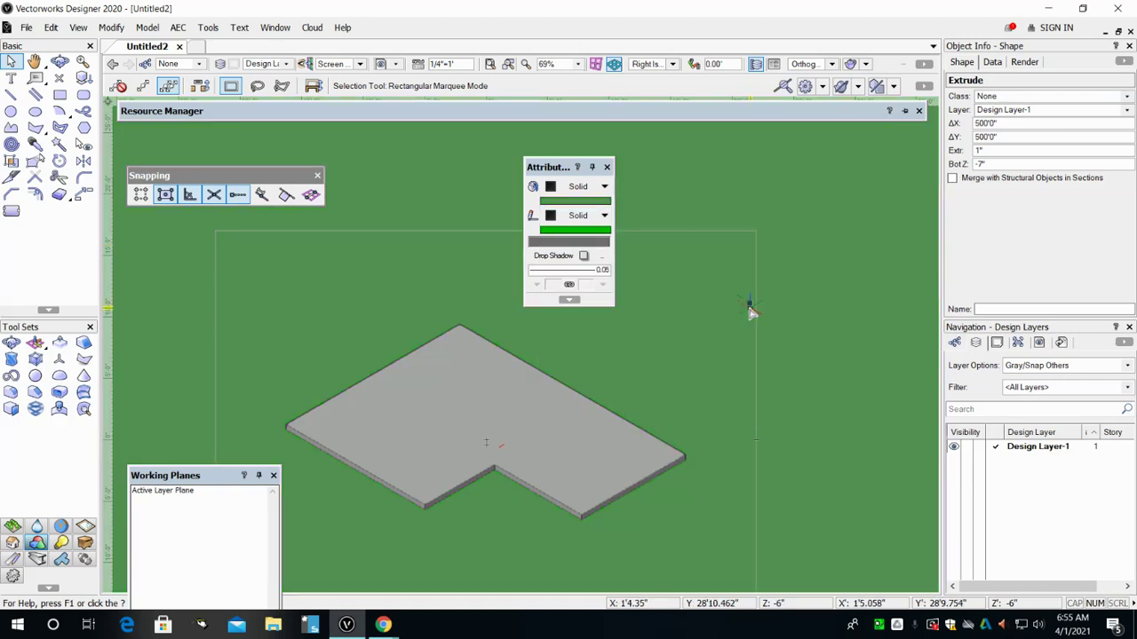
scroll(920, 573, down, 2)
middle_drag(726, 509, 551, 490)
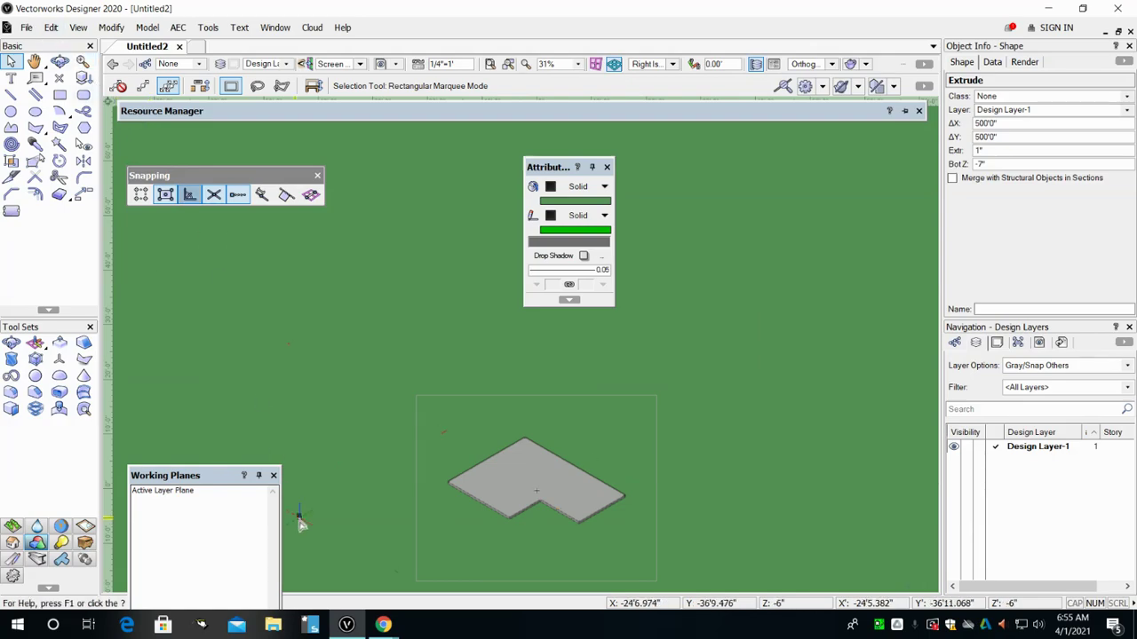